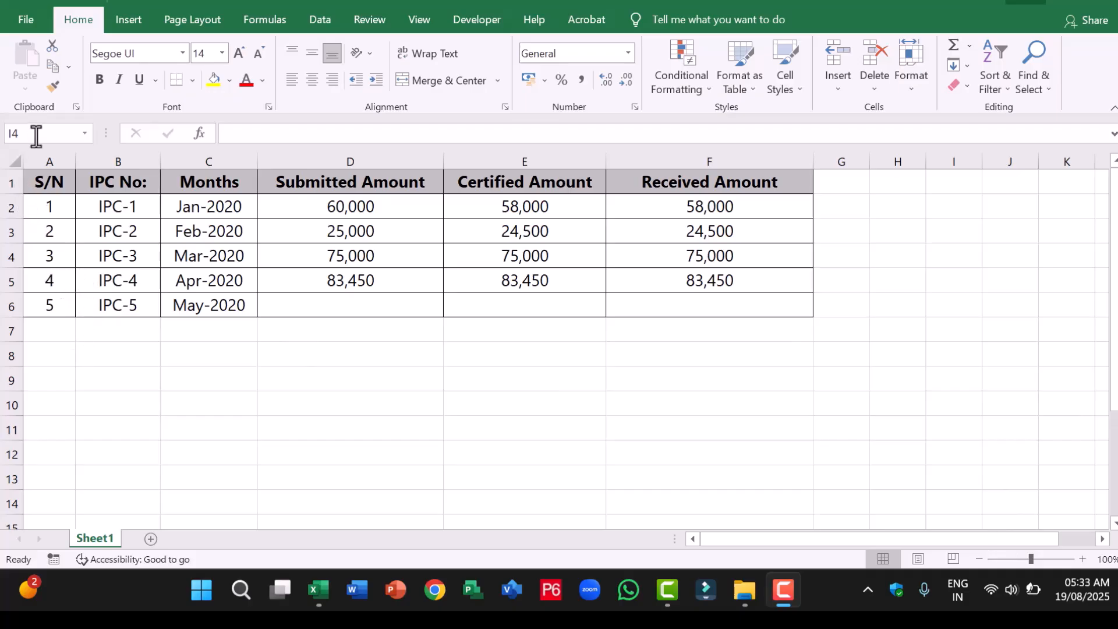
- Set the Locked protection attribute for every cell of the worksheet
{"action": "left_click", "coordinate": [13, 161]}
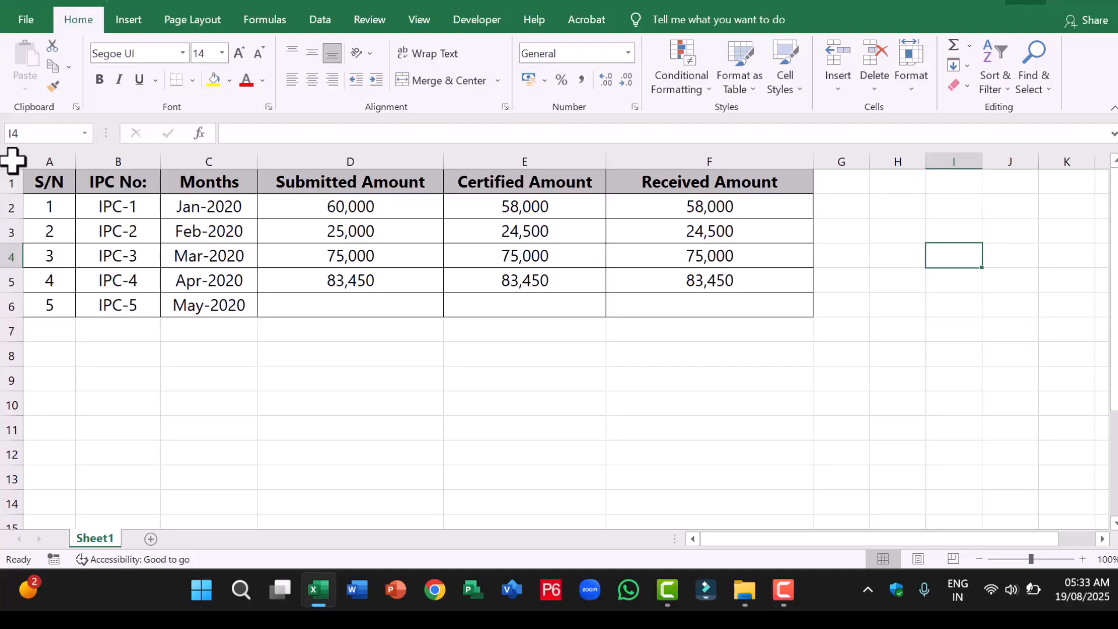
{"action": "right_click", "coordinate": [12, 161]}
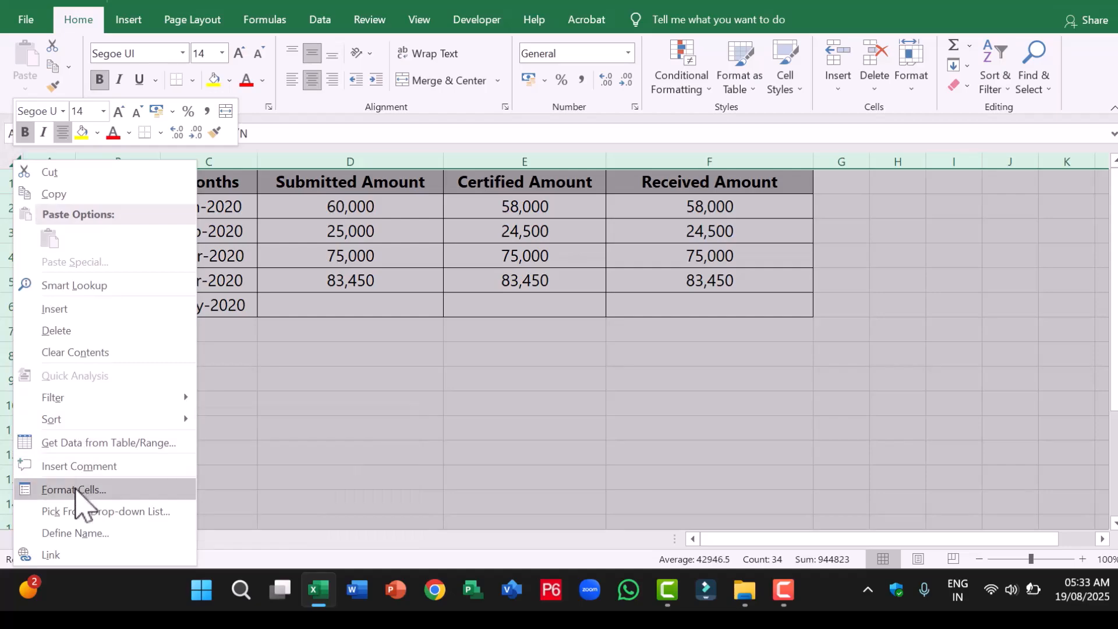
{"action": "left_click", "coordinate": [75, 490]}
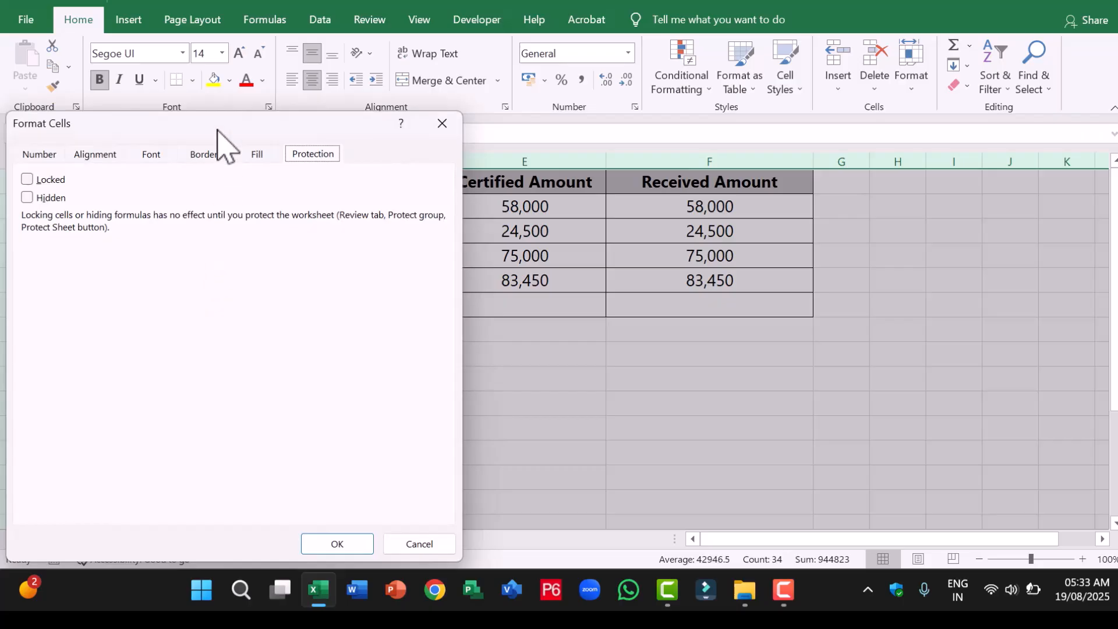
{"action": "left_click_drag", "start_coordinate": [217, 131], "coordinate": [435, 57]}
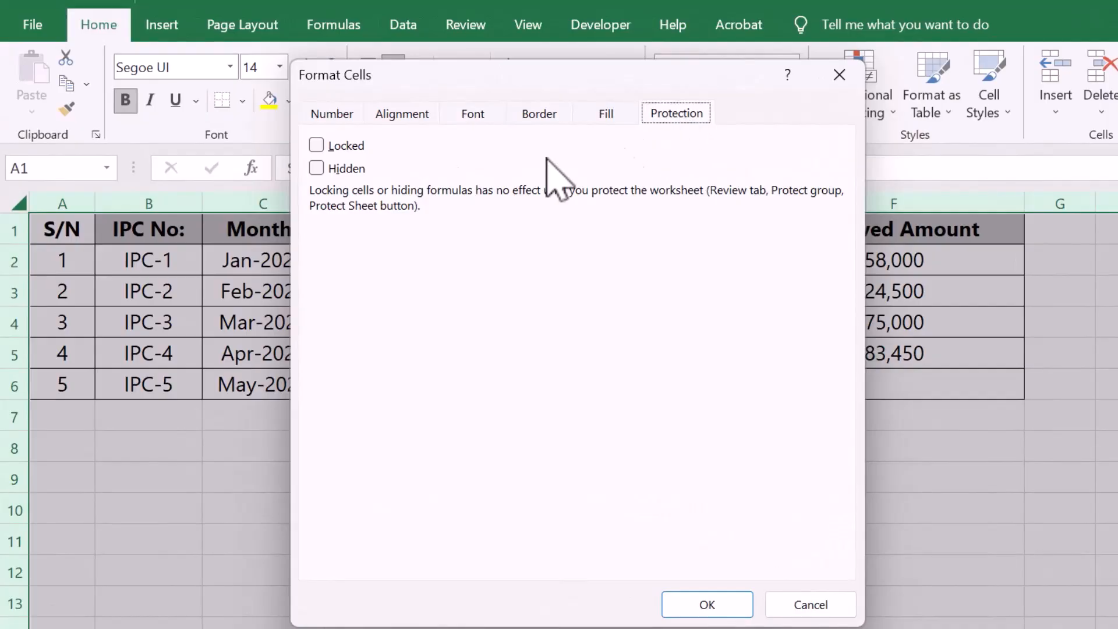
{"action": "left_click", "coordinate": [317, 145]}
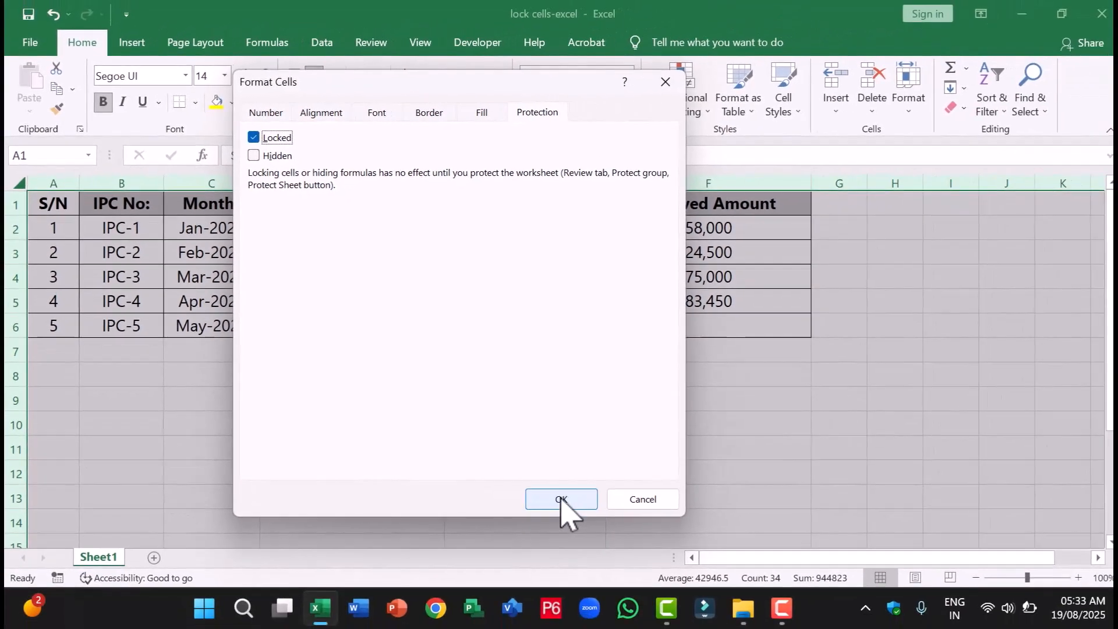
{"action": "left_click", "coordinate": [561, 500]}
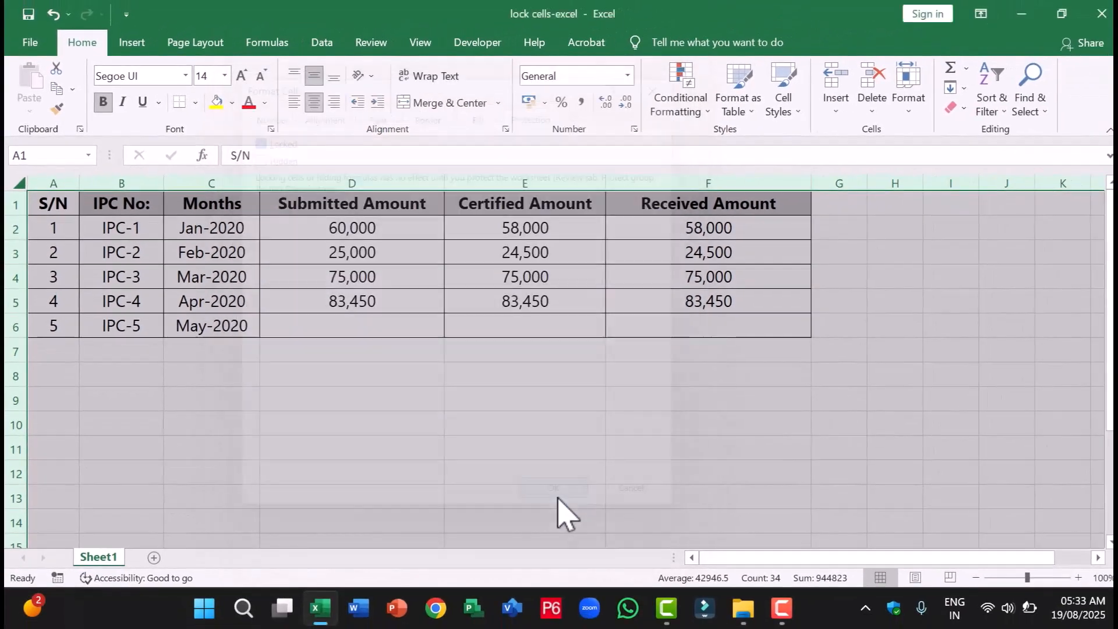
{"action": "left_click", "coordinate": [332, 402]}
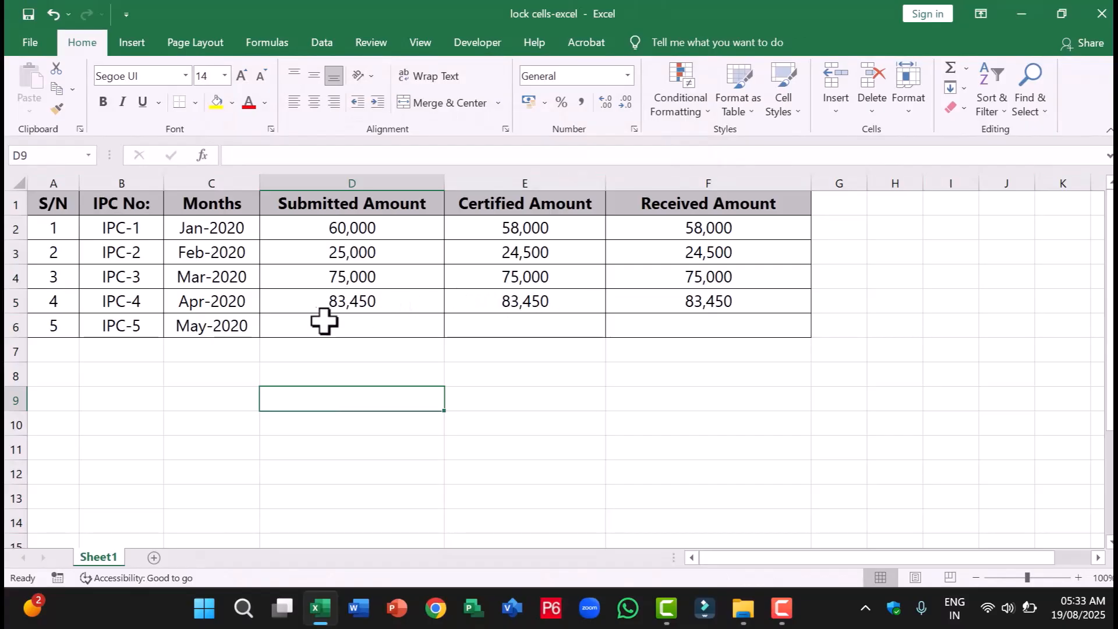
- Remove the Locked protection attribute from the IPC-5 row, cells A6 to F6
{"action": "left_click", "coordinate": [81, 335]}
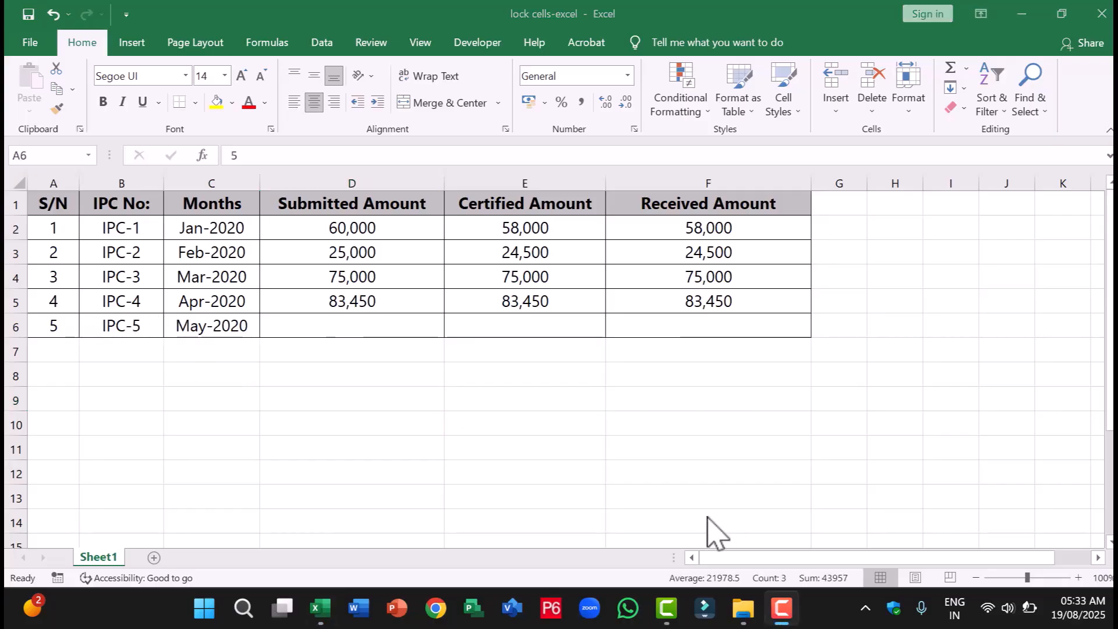
{"action": "left_click", "coordinate": [65, 330]}
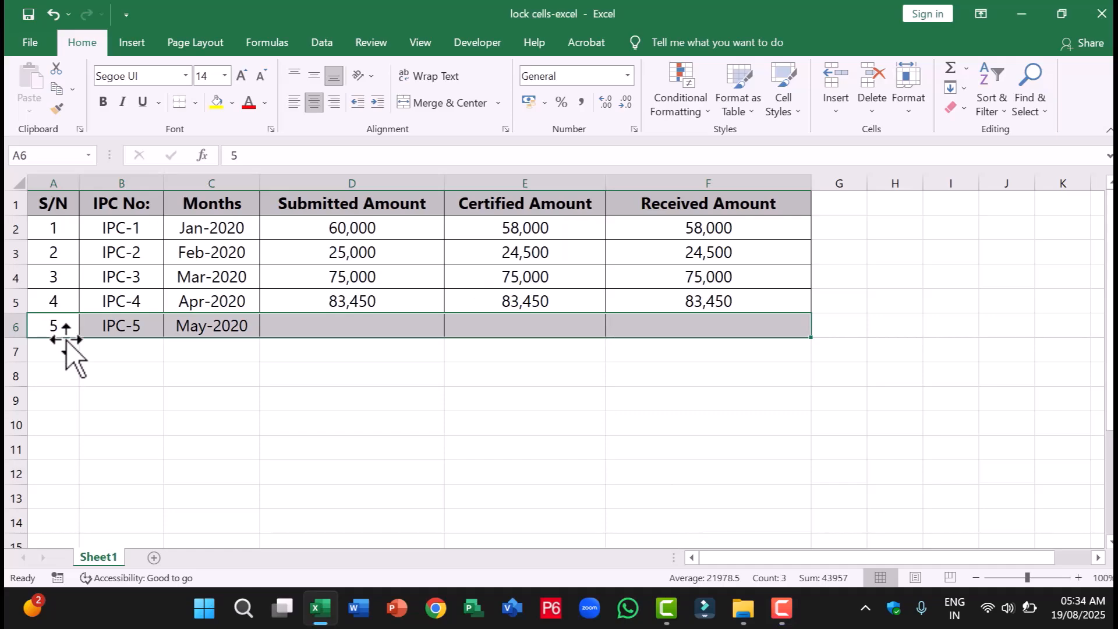
{"action": "right_click", "coordinate": [426, 328]}
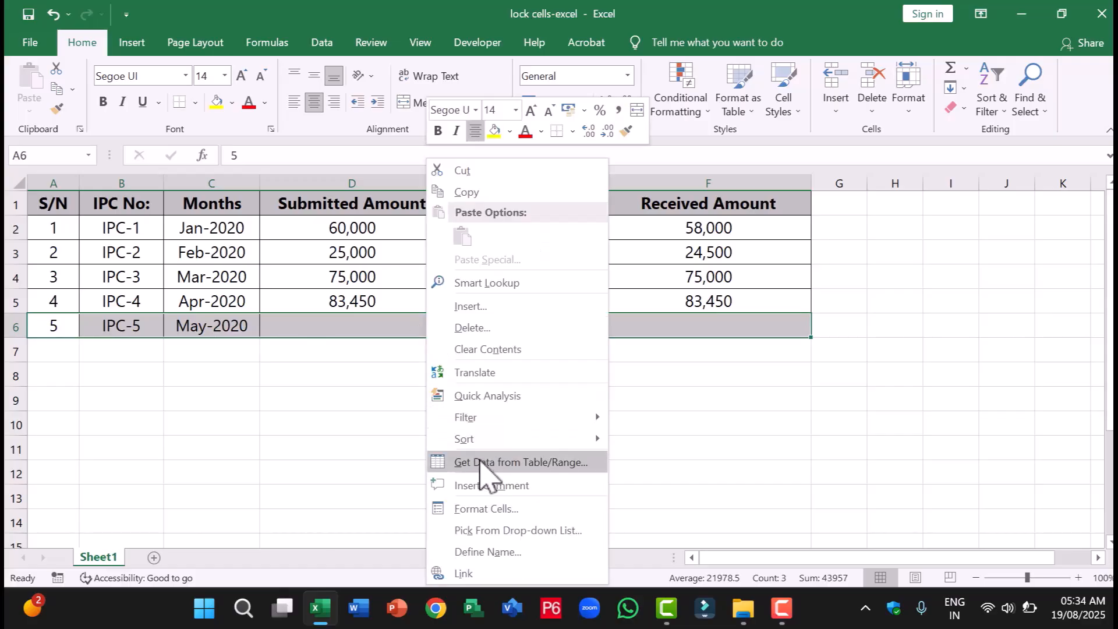
{"action": "left_click", "coordinate": [477, 507]}
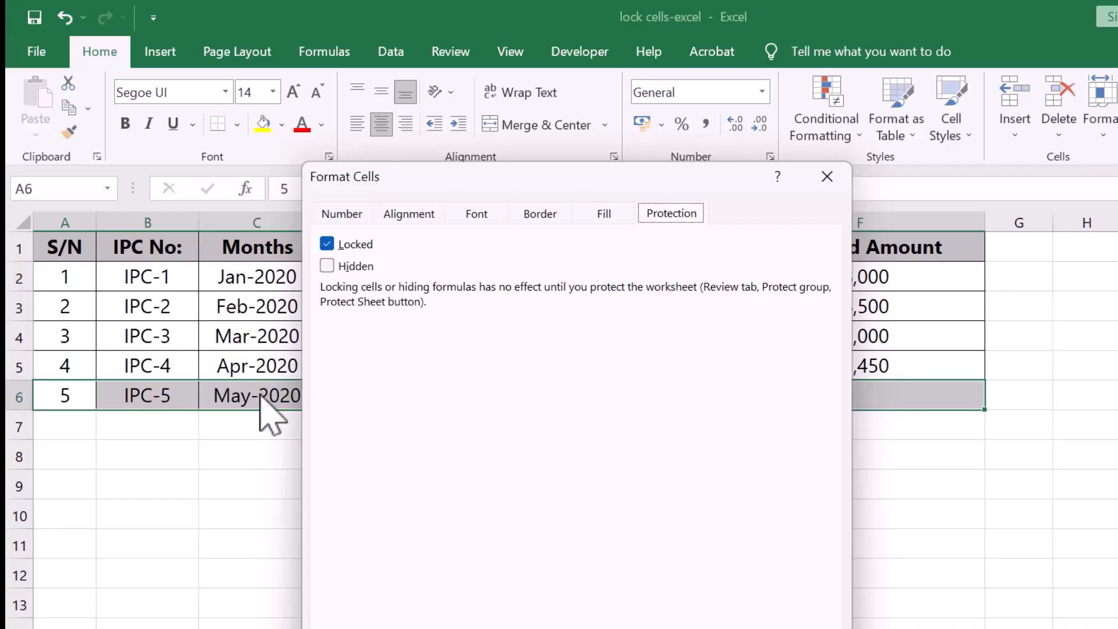
{"action": "left_click", "coordinate": [327, 244]}
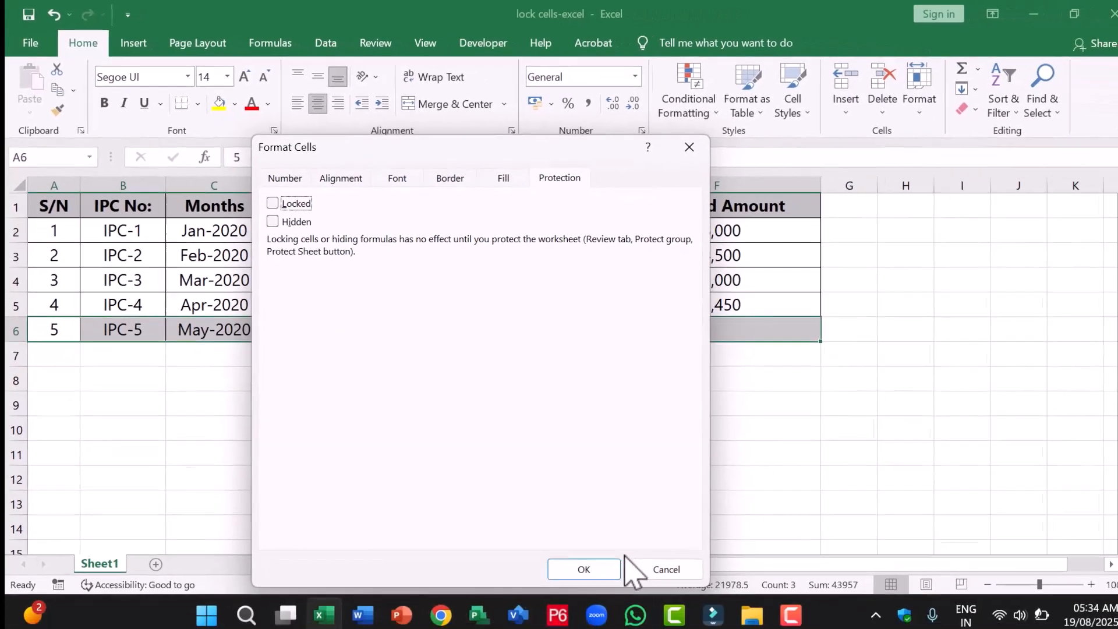
{"action": "left_click", "coordinate": [576, 569]}
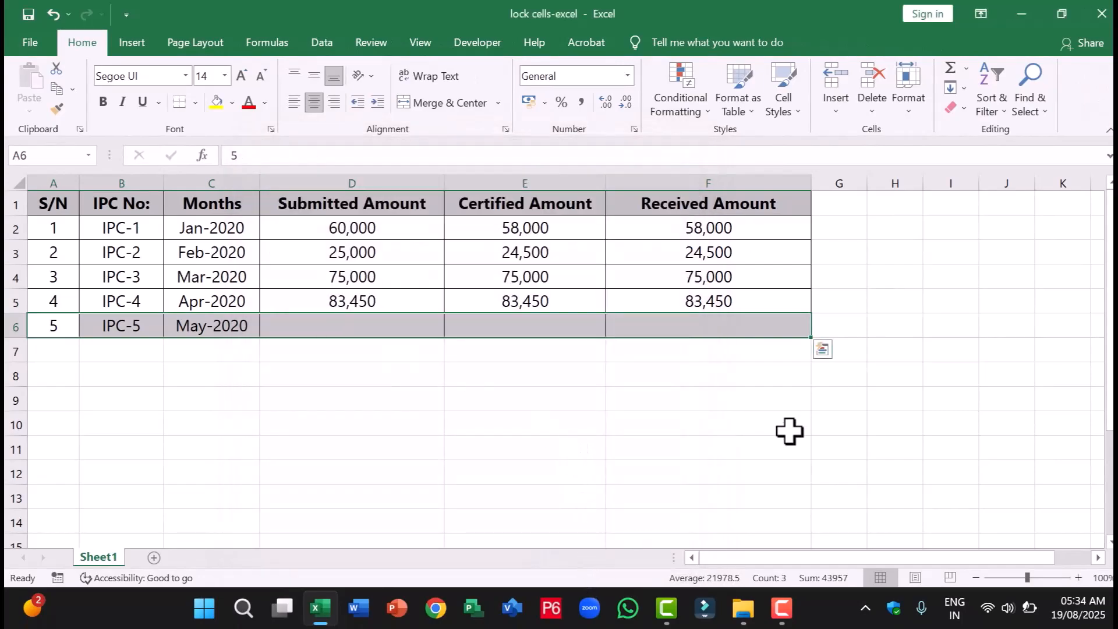
{"action": "left_click", "coordinate": [740, 449]}
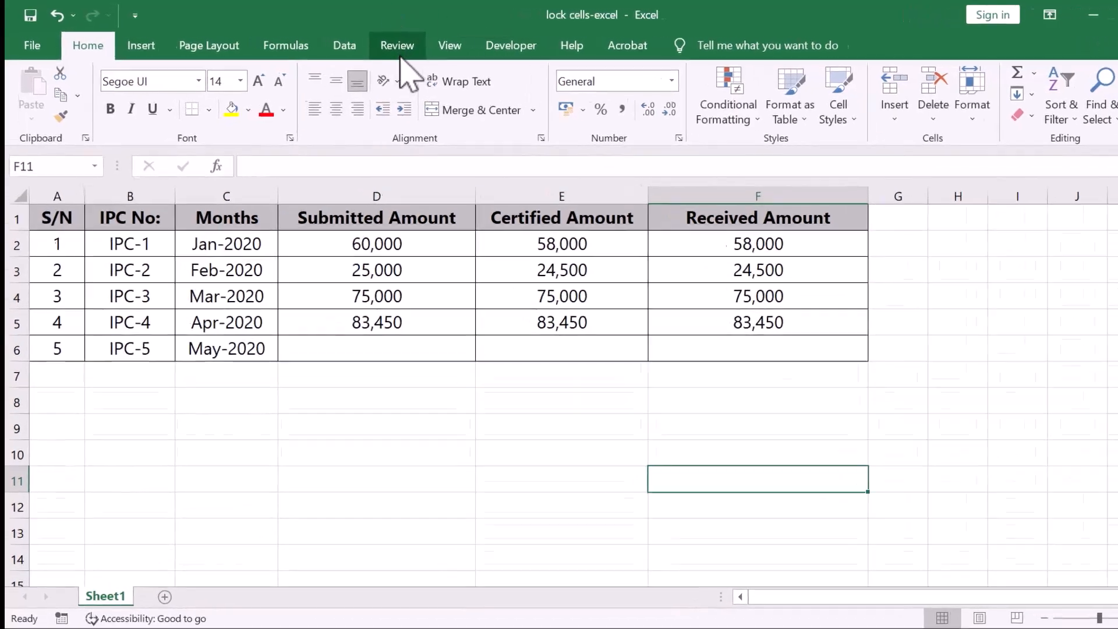
- Protect the sheet, allowing selection of locked and unlocked cells, and enter and confirm the unprotect password
{"action": "left_click", "coordinate": [367, 43]}
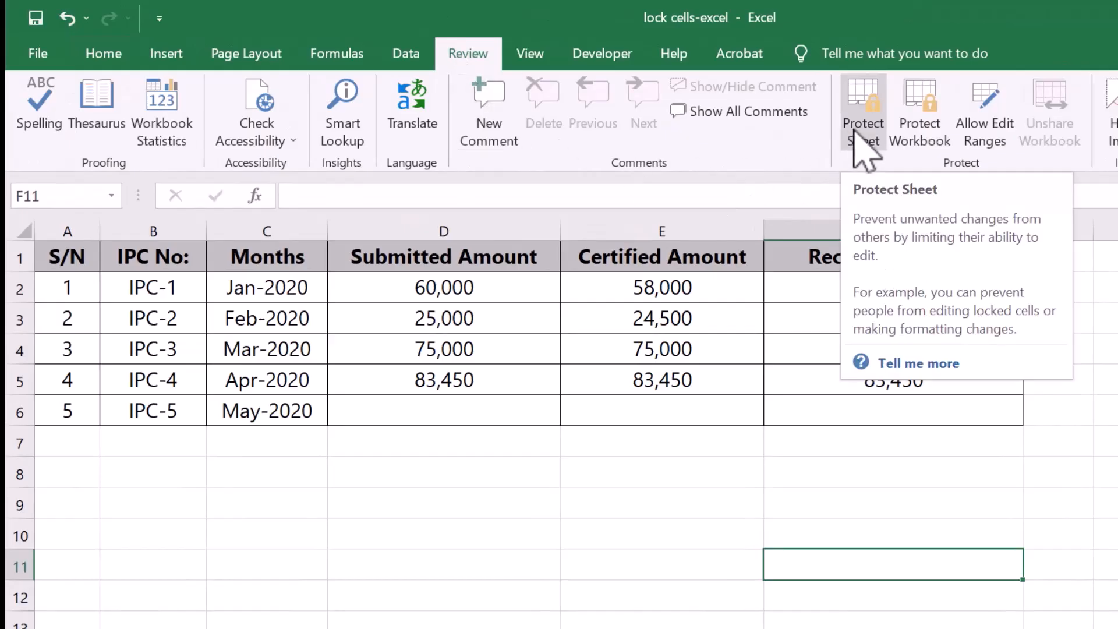
{"action": "left_click", "coordinate": [856, 131]}
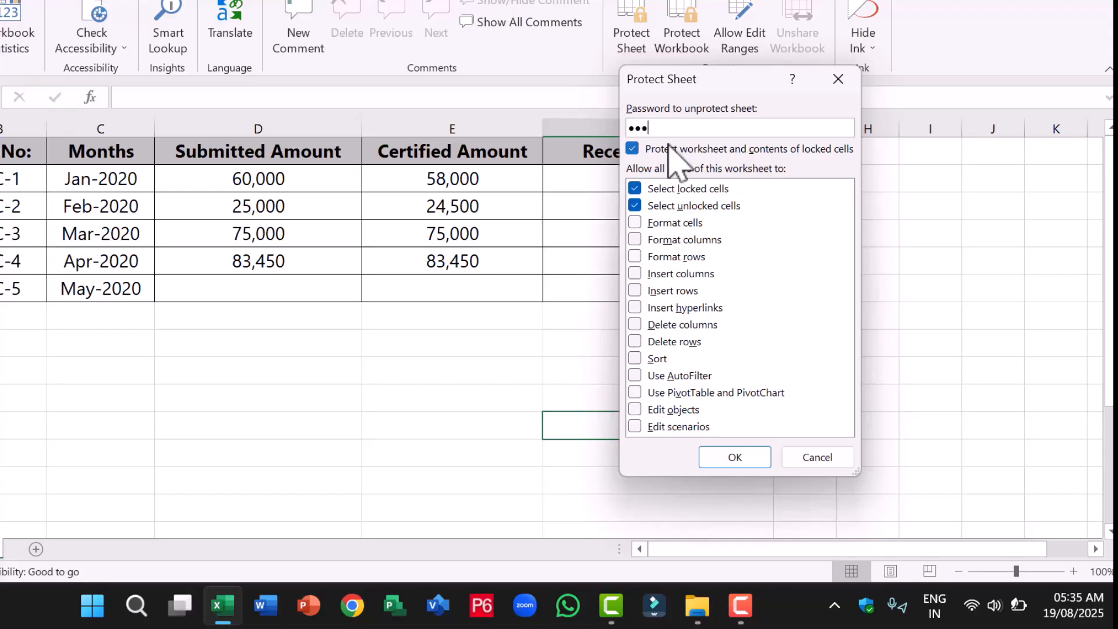
{"action": "left_click", "coordinate": [732, 463]}
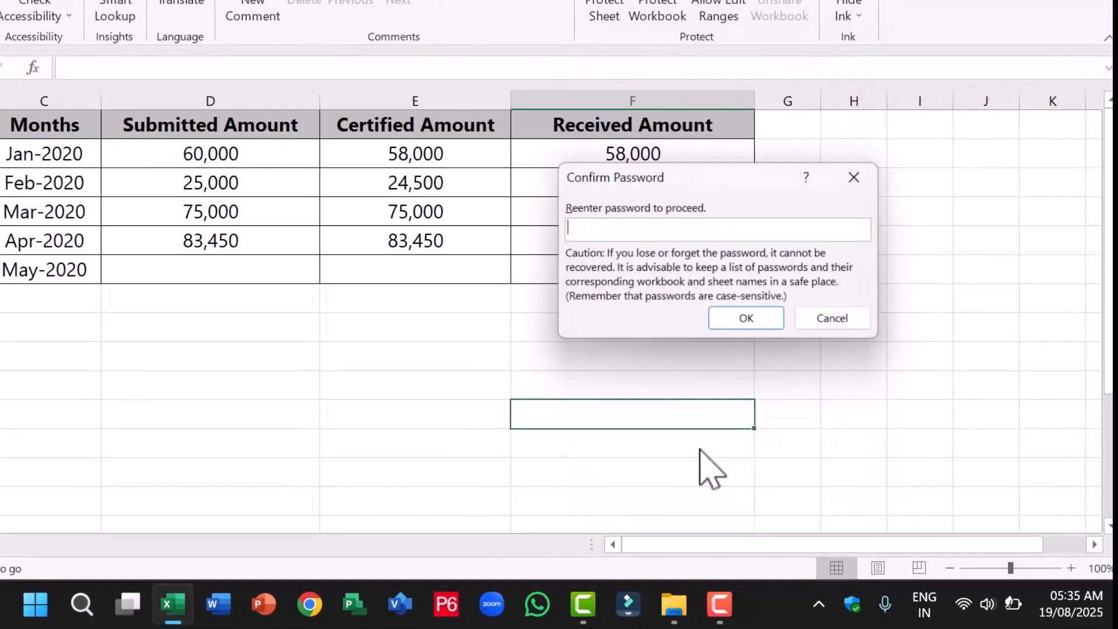
{"action": "left_click_drag", "start_coordinate": [739, 179], "coordinate": [828, 110]}
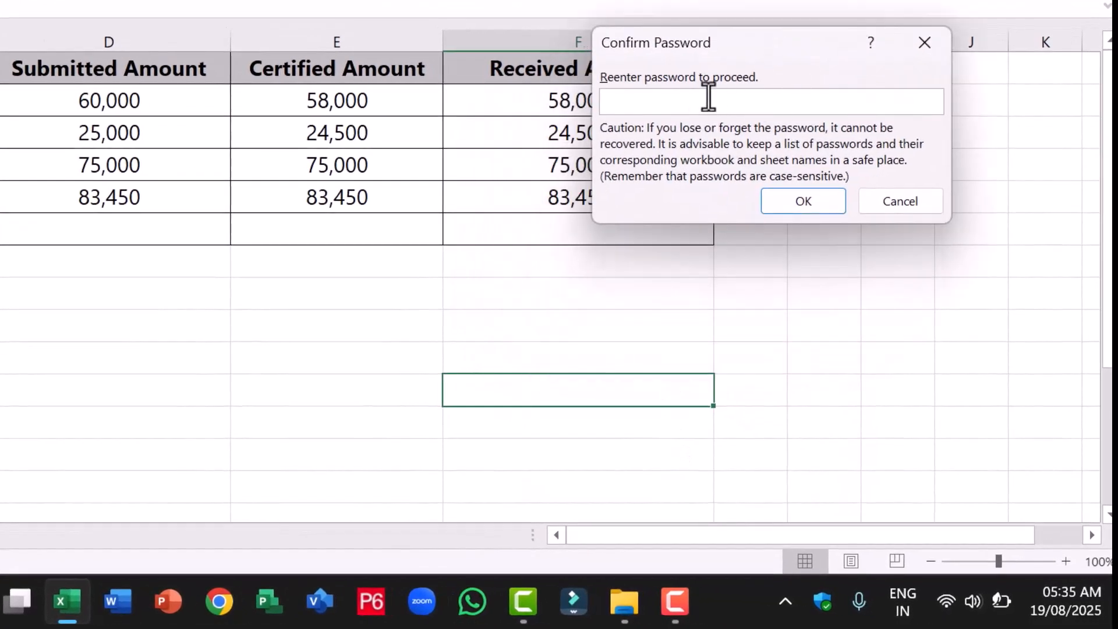
{"action": "type", "text": "•••"}
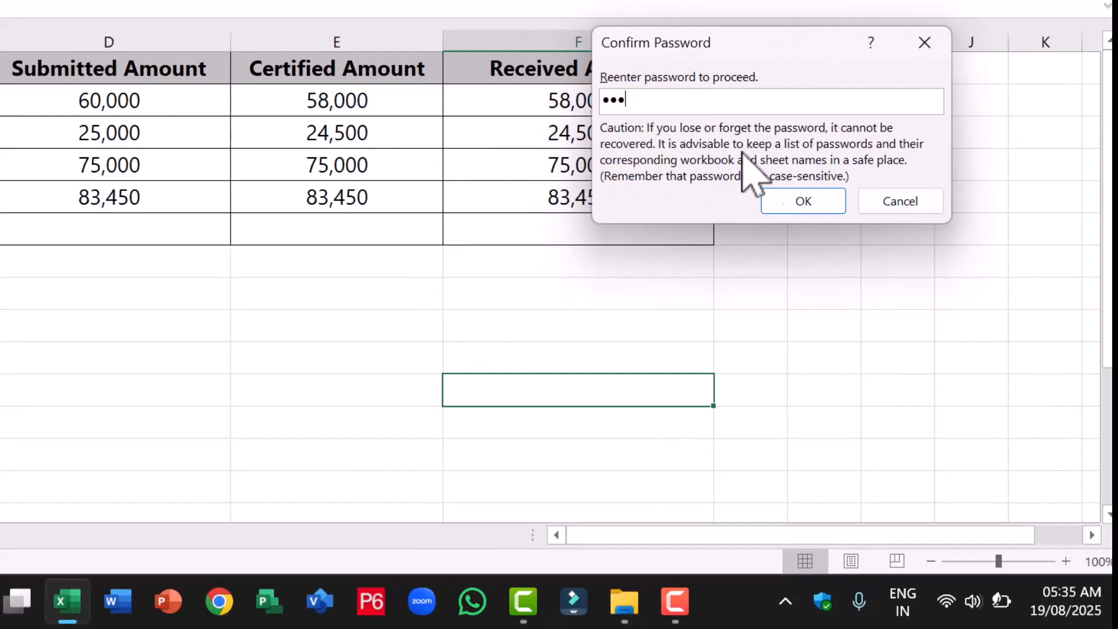
{"action": "left_click", "coordinate": [789, 205]}
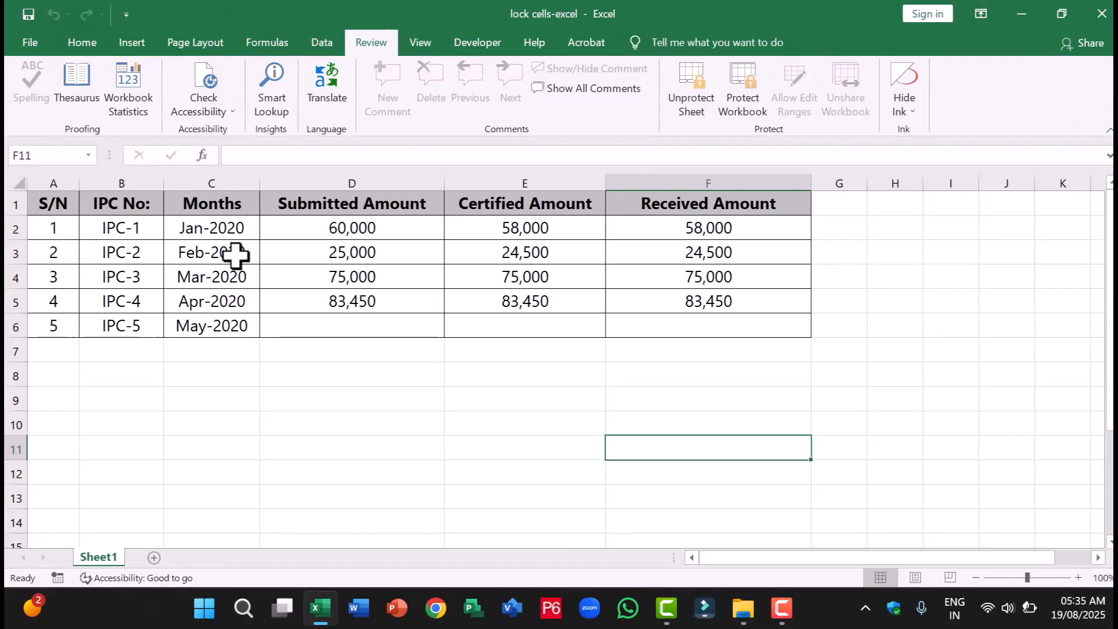
- Test the sheet protection by trying to edit locked cells B2, C4 and E3 and unlocked cell C6
{"action": "double_click", "coordinate": [113, 227]}
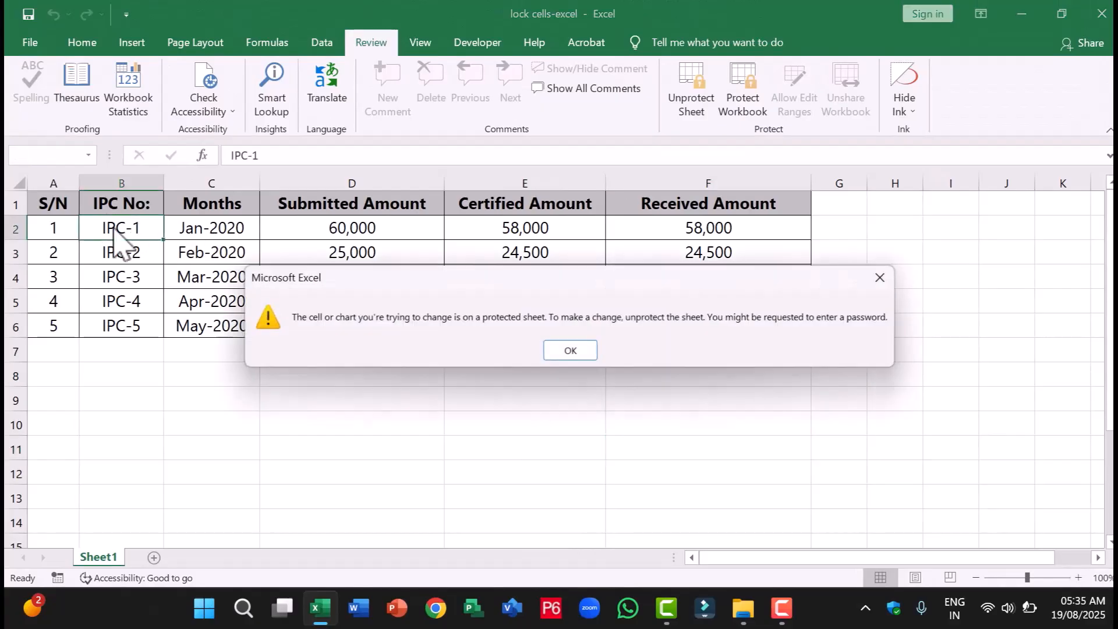
{"action": "left_click", "coordinate": [573, 351]}
{"action": "double_click", "coordinate": [220, 280]}
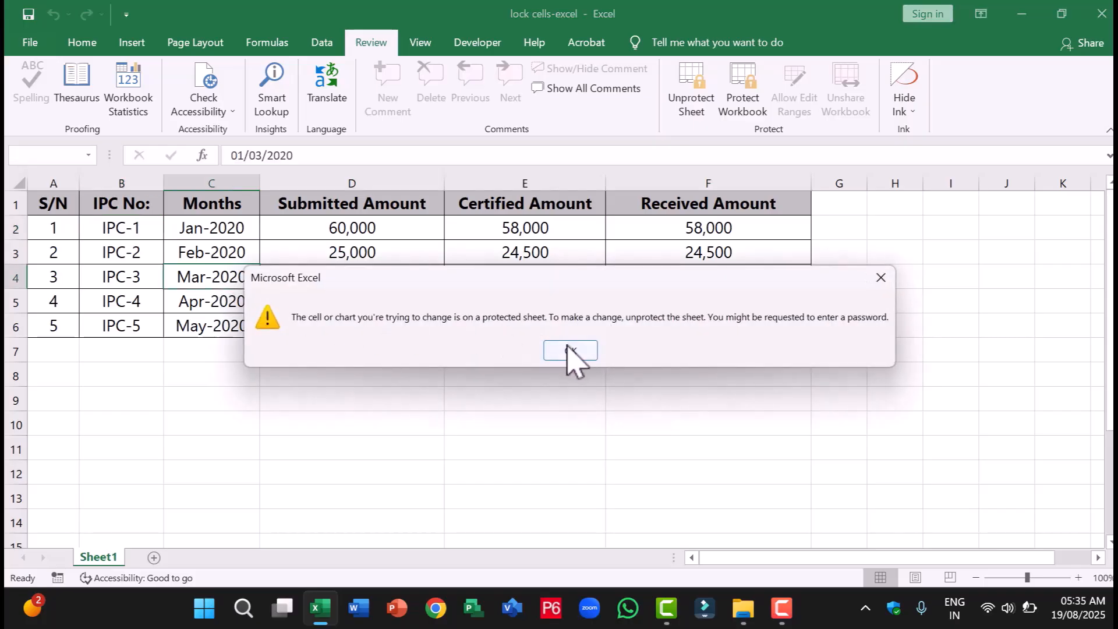
{"action": "left_click", "coordinate": [570, 351]}
{"action": "double_click", "coordinate": [510, 255]}
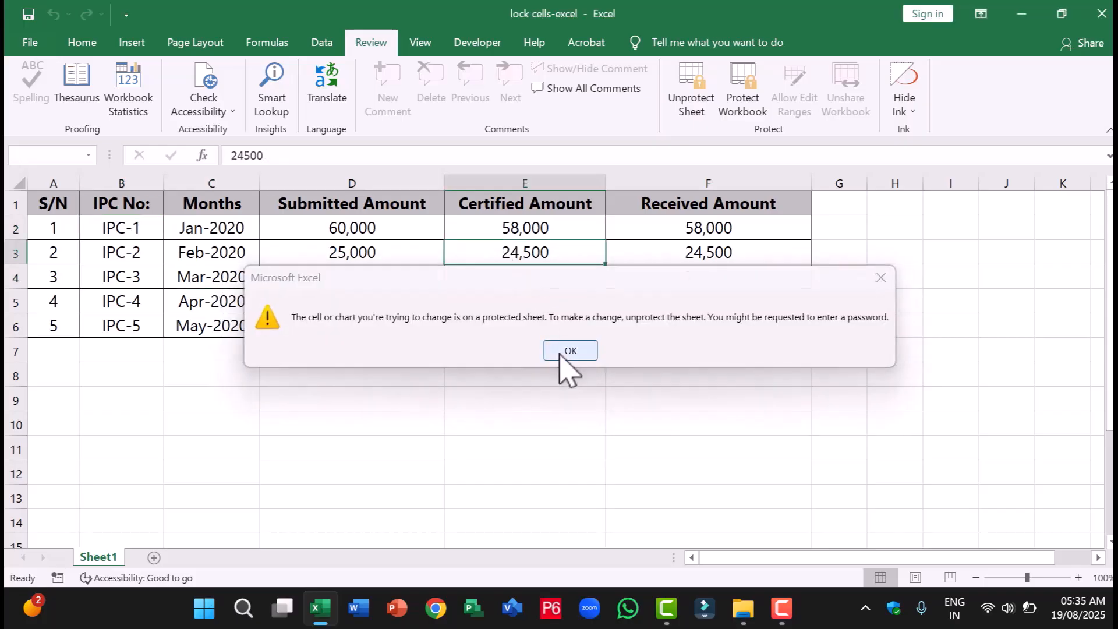
{"action": "left_click", "coordinate": [568, 352]}
{"action": "double_click", "coordinate": [222, 330]}
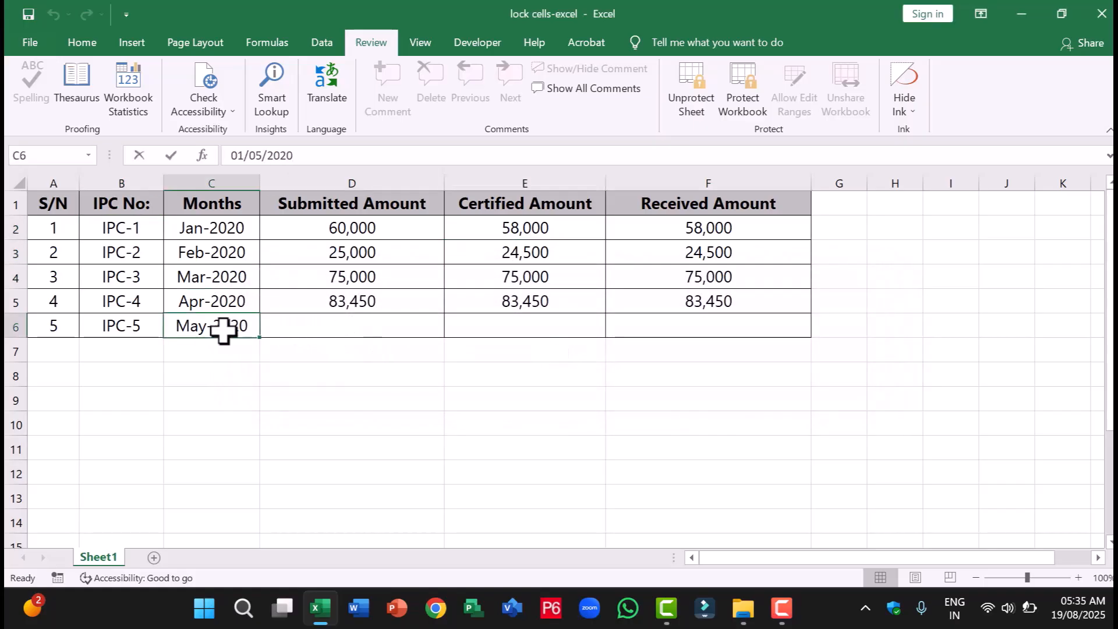
{"action": "left_click", "coordinate": [120, 327]}
- Fill in the IPC-5 row with a submitted amount of 20000, certified amount of 18000 and received amount of 18000
{"action": "double_click", "coordinate": [300, 324]}
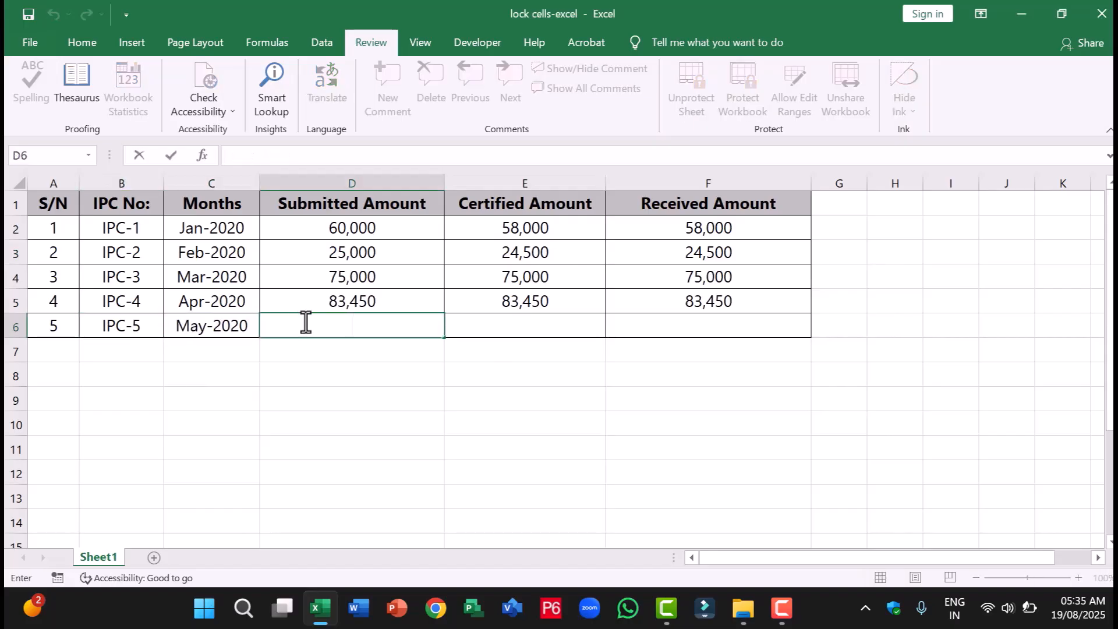
{"action": "type", "text": "20000"}
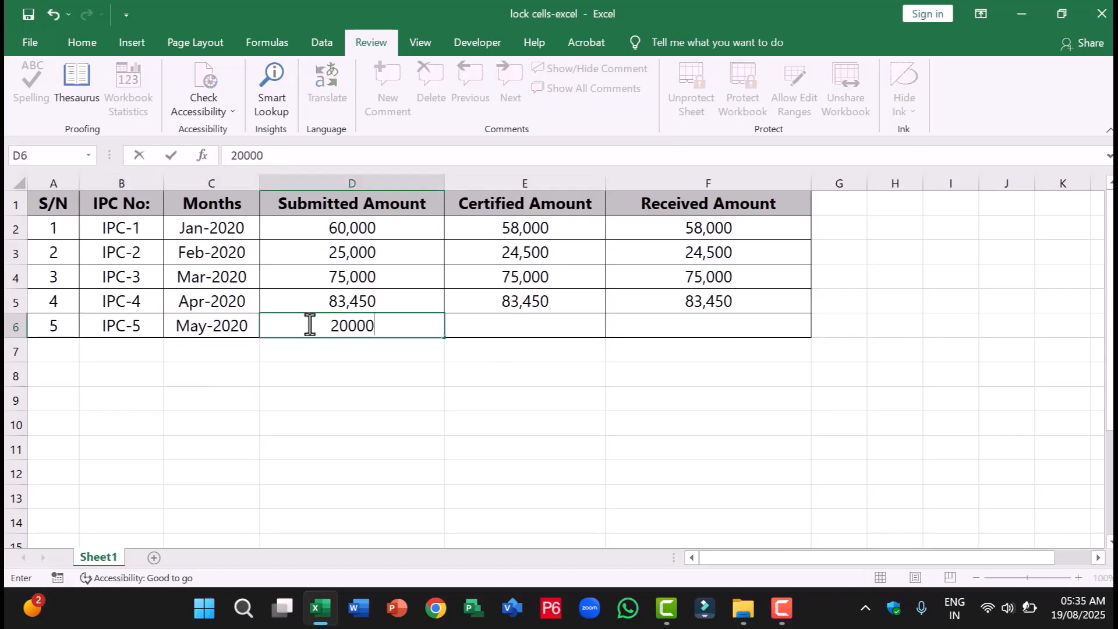
{"action": "key", "text": "Return"}
{"action": "left_click", "coordinate": [581, 326]}
{"action": "type", "text": "18000"}
{"action": "key", "text": "Return"}
{"action": "left_click", "coordinate": [675, 328]}
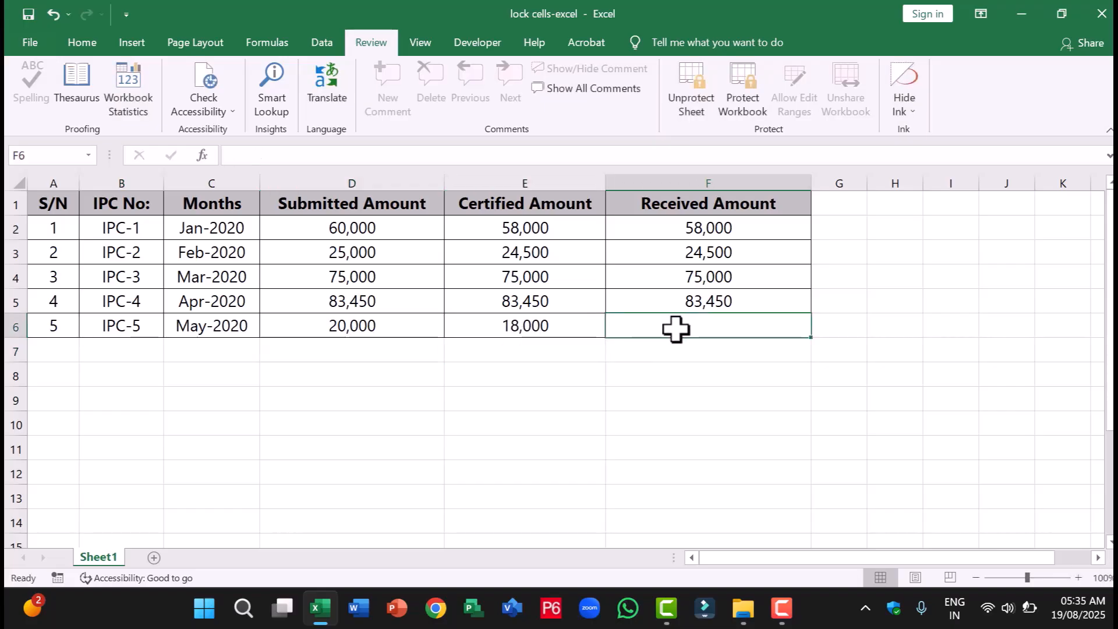
{"action": "type", "text": "18,"}
{"action": "type", "text": "000"}
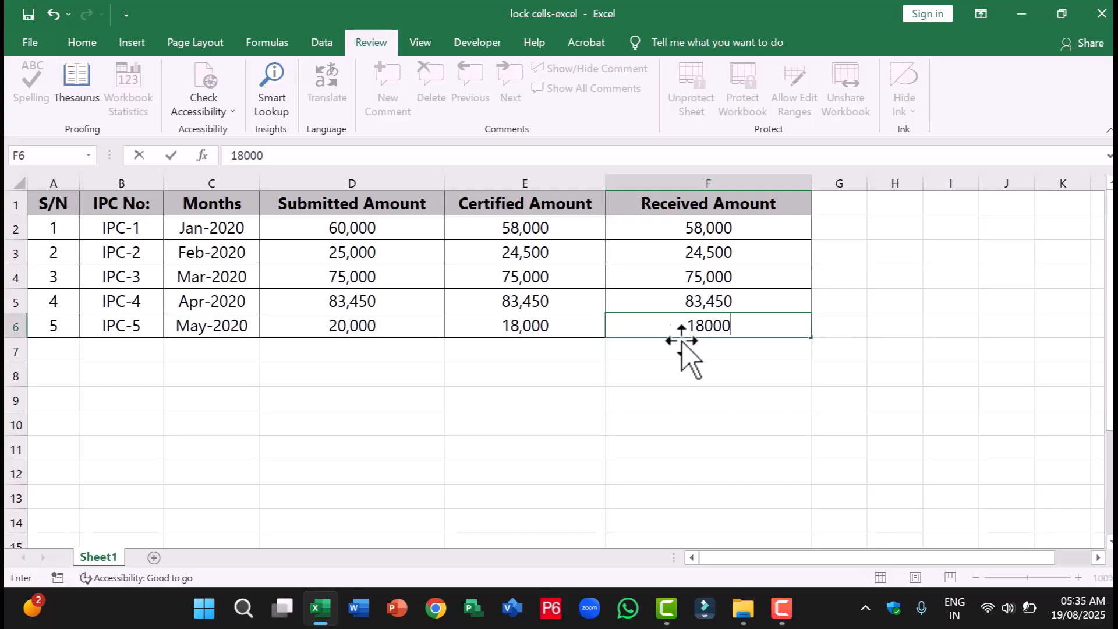
{"action": "left_click", "coordinate": [690, 376]}
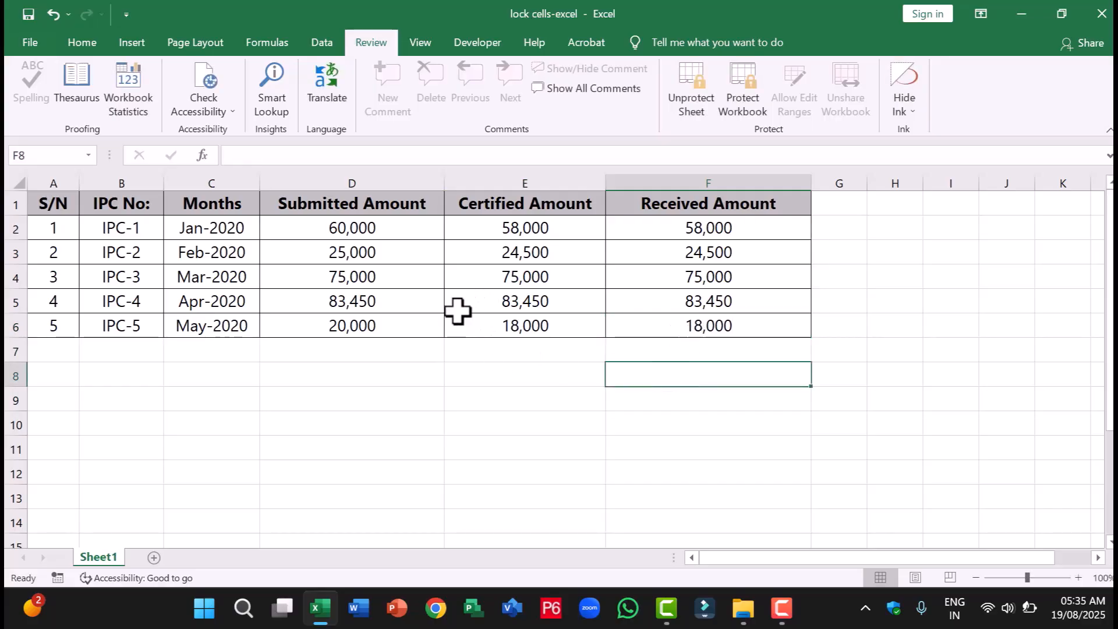
- Unprotect the sheet by entering the sheet password
{"action": "left_click", "coordinate": [364, 301]}
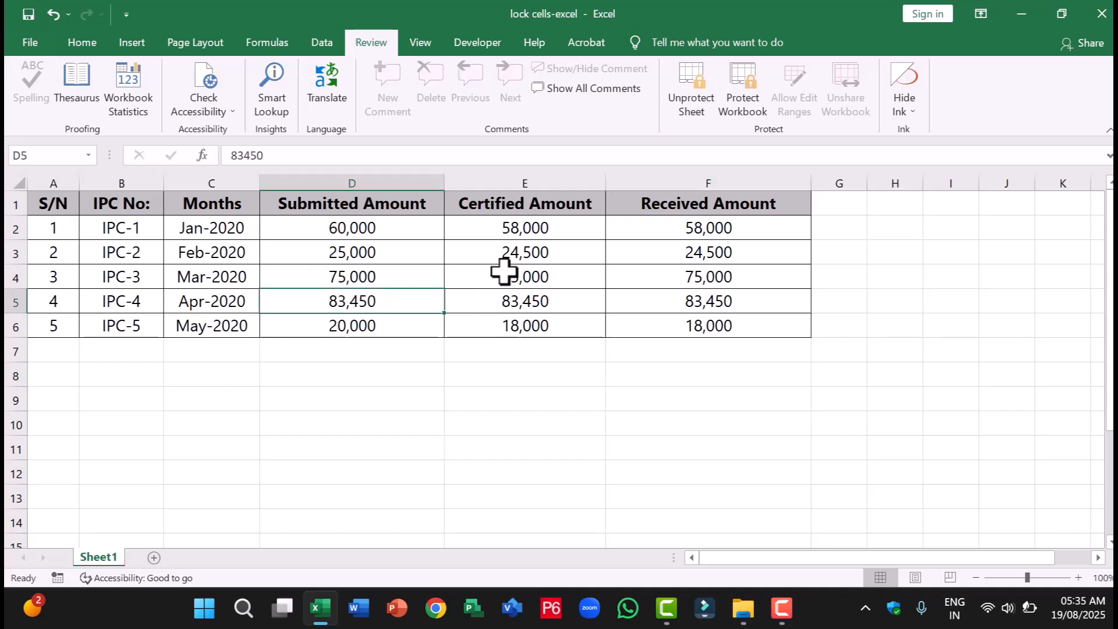
{"action": "left_click", "coordinate": [693, 93]}
{"action": "type", "text": "•"}
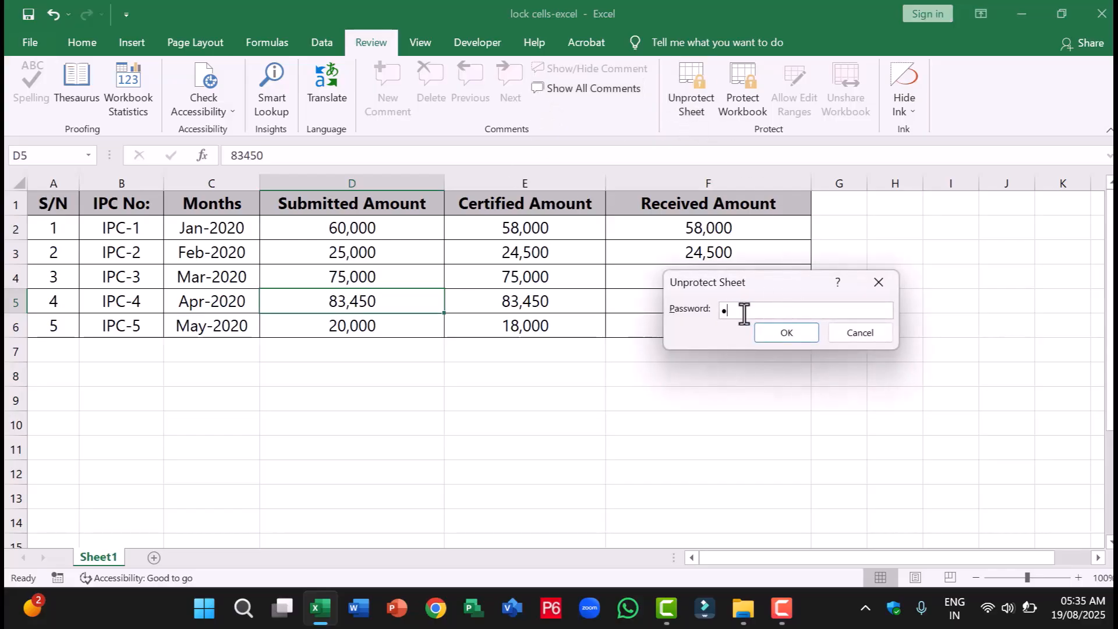
{"action": "type", "text": "••"}
{"action": "left_click", "coordinate": [774, 329]}
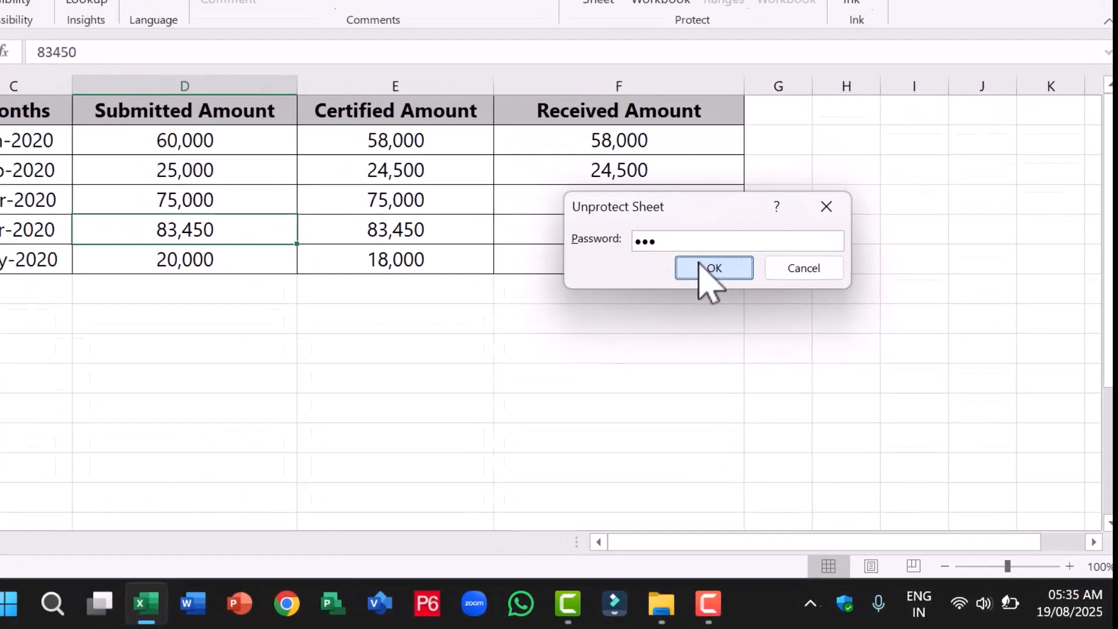
- Check that submitted amounts such as cell D4 open for editing, leaving their values as they are
{"action": "double_click", "coordinate": [367, 269]}
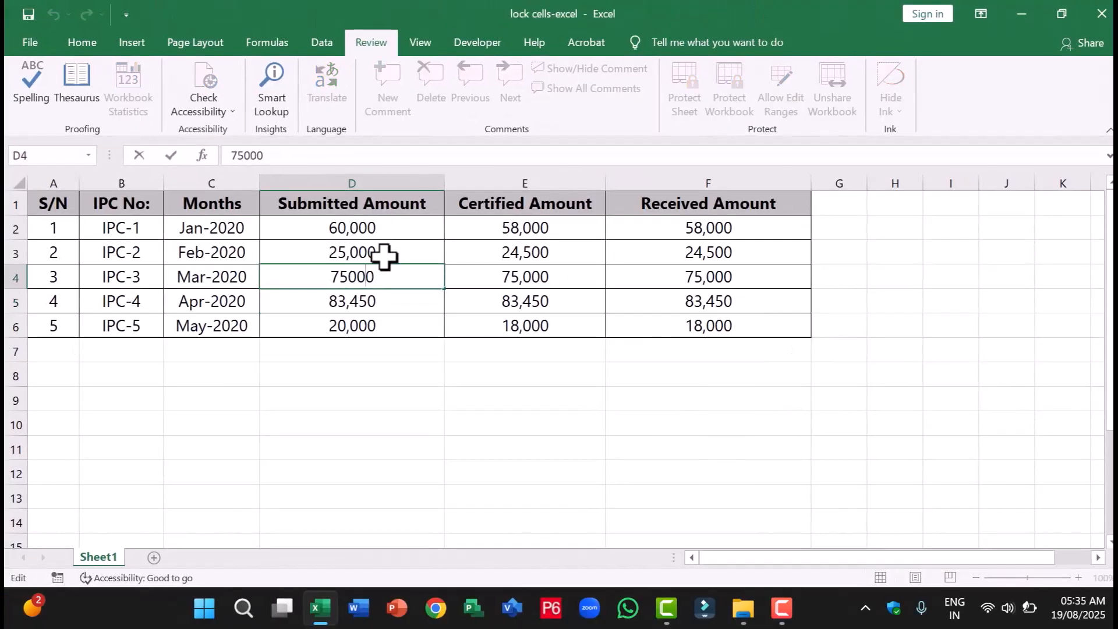
{"action": "double_click", "coordinate": [385, 257]}
{"action": "double_click", "coordinate": [388, 277]}
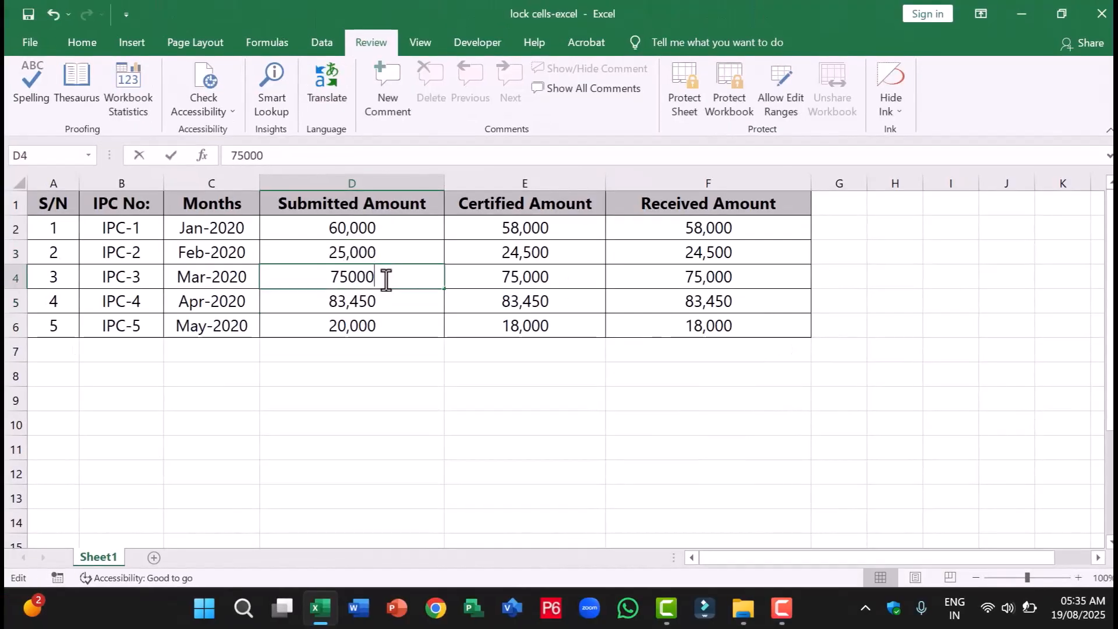
{"action": "left_click", "coordinate": [557, 279]}
{"action": "left_click", "coordinate": [560, 325]}
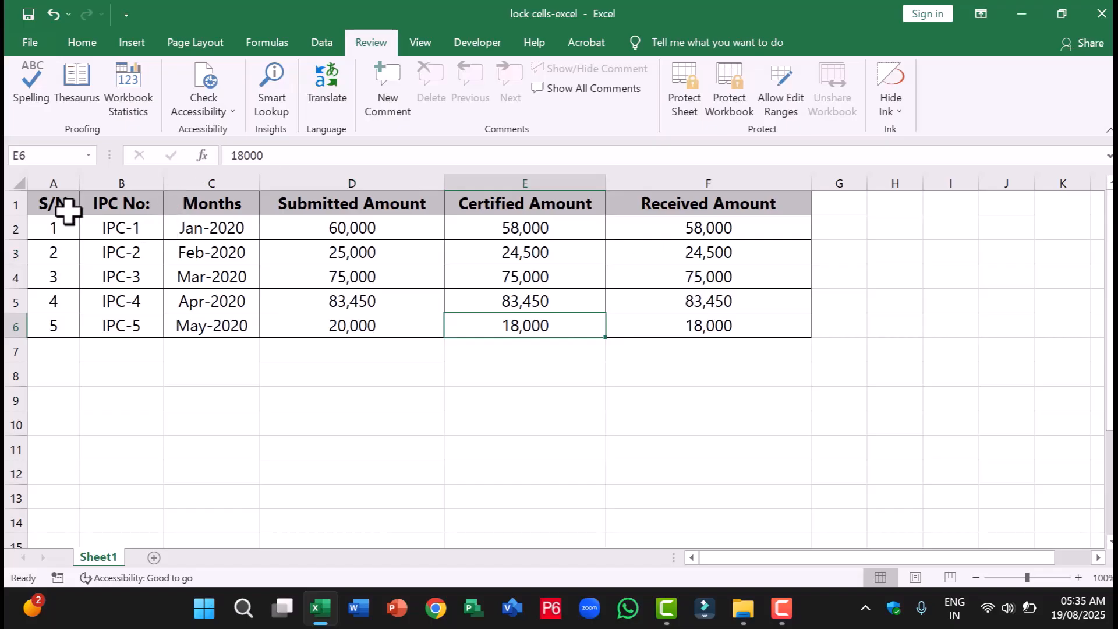
- Review the Locked setting in the cell protection options for the entire sheet, then close them without changing anything
{"action": "left_click", "coordinate": [16, 183]}
{"action": "right_click", "coordinate": [17, 183]}
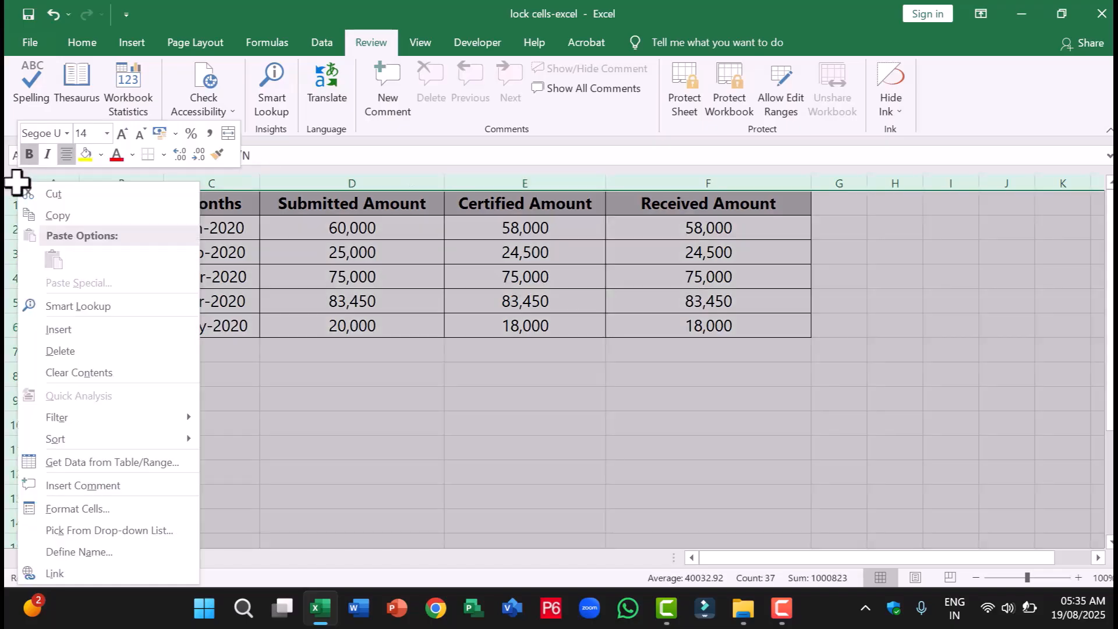
{"action": "left_click", "coordinate": [74, 506]}
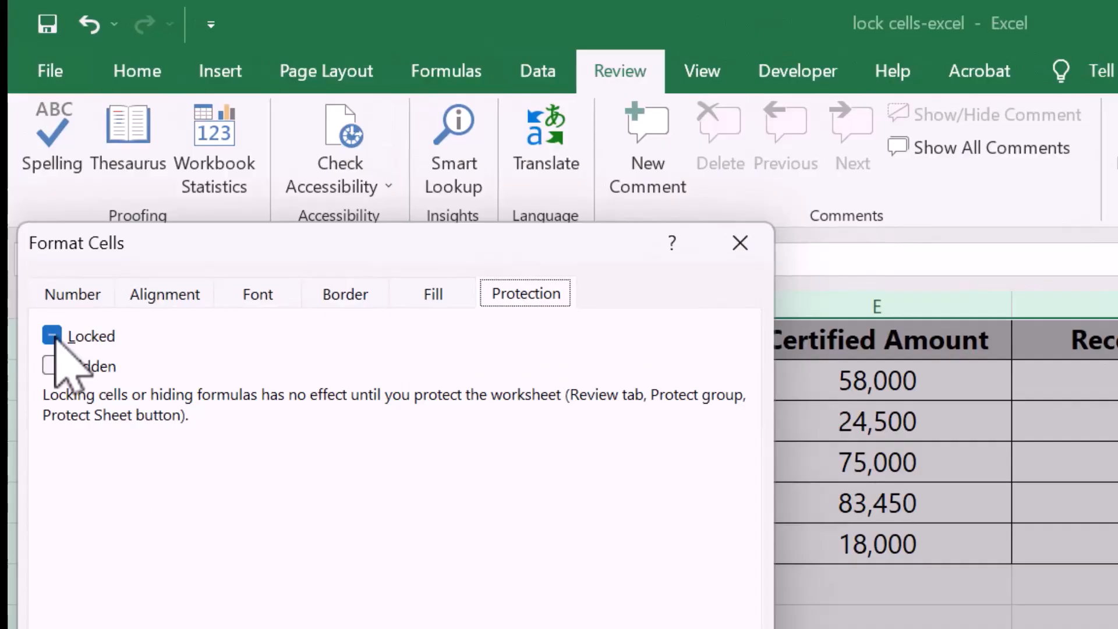
{"action": "left_click_drag", "start_coordinate": [318, 236], "coordinate": [1117, 381]}
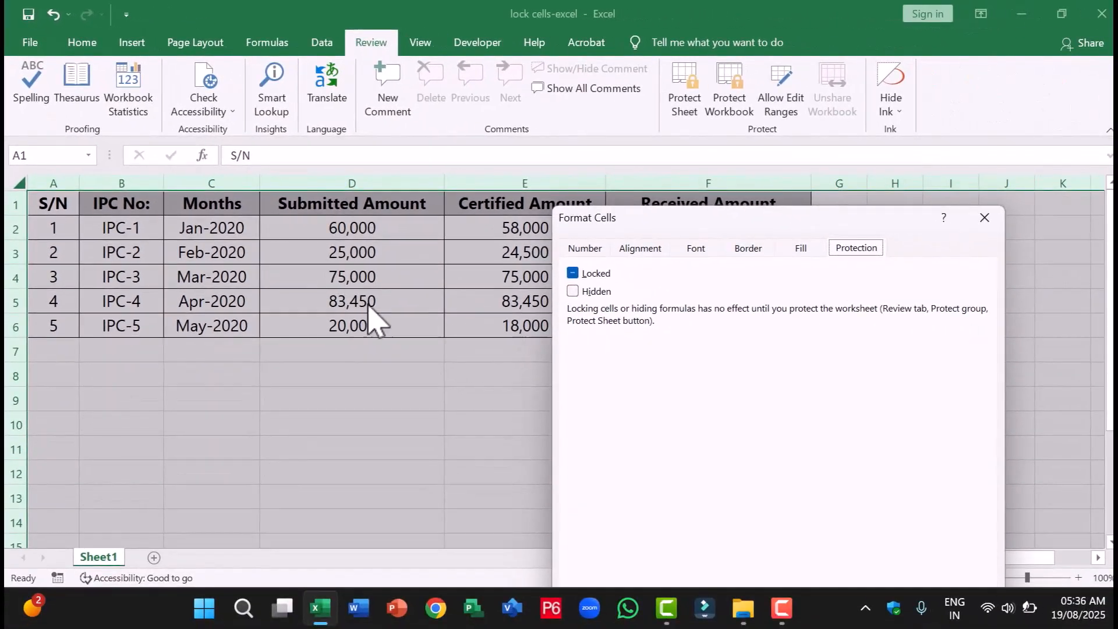
{"action": "left_click_drag", "start_coordinate": [816, 218], "coordinate": [492, 155]}
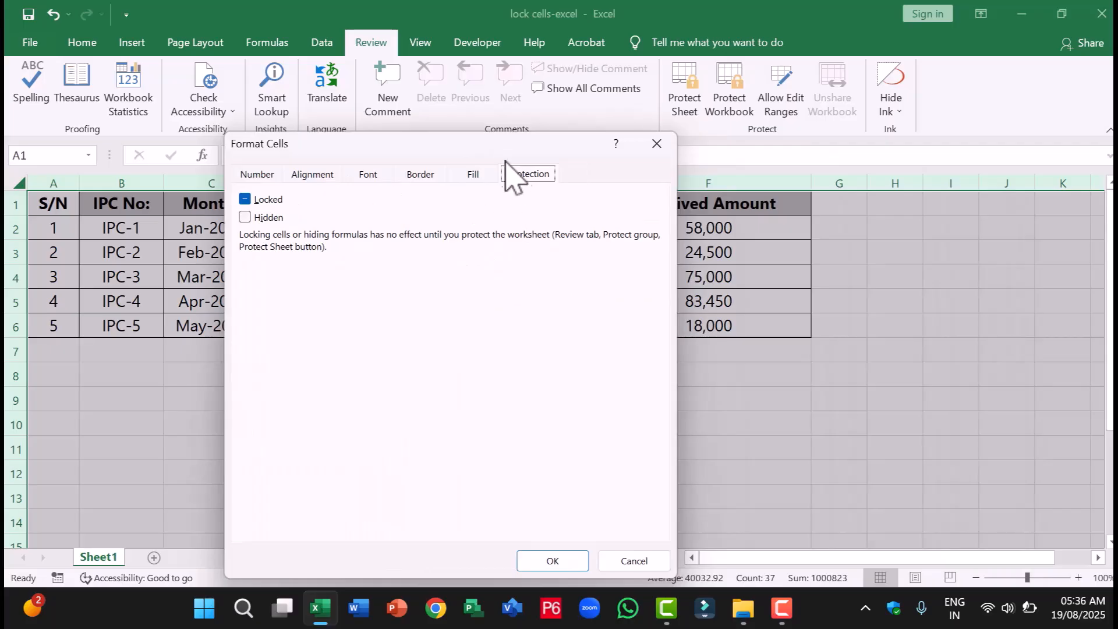
{"action": "left_click", "coordinate": [548, 525]}
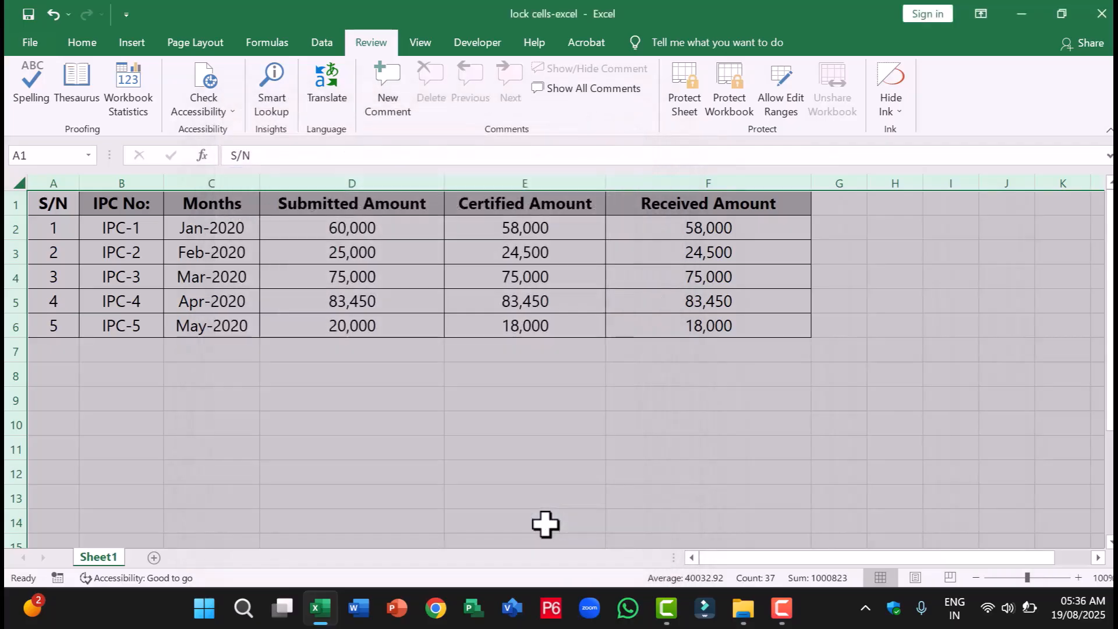
{"action": "left_click", "coordinate": [578, 402]}
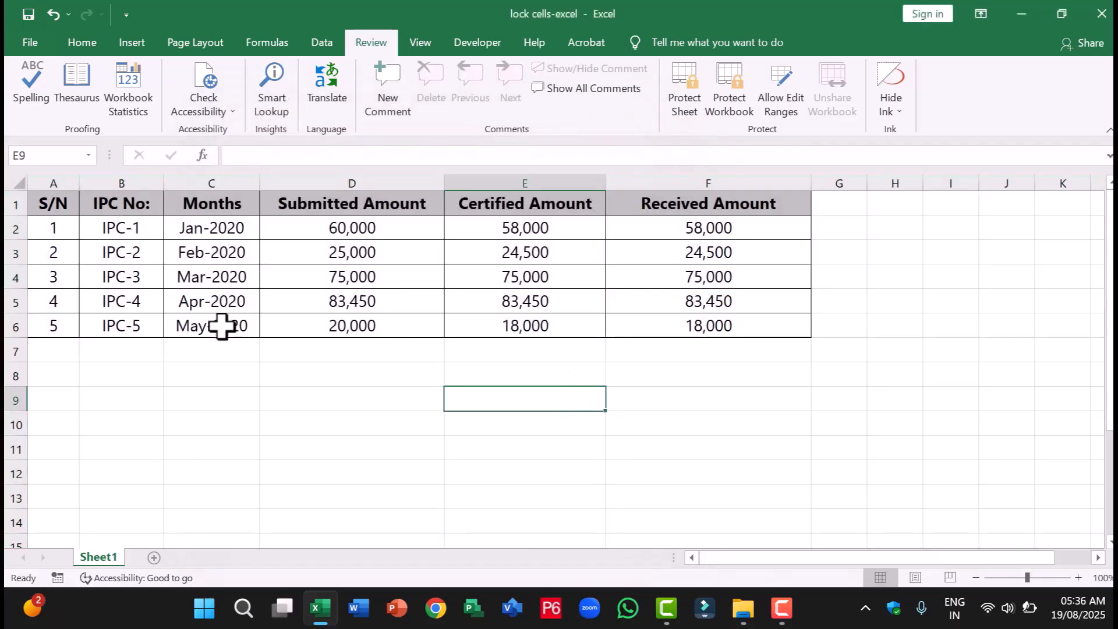
- Turn on the Locked protection option for the IPC-5 row, cells A6 to F6
{"action": "left_click_drag", "start_coordinate": [60, 326], "coordinate": [682, 330]}
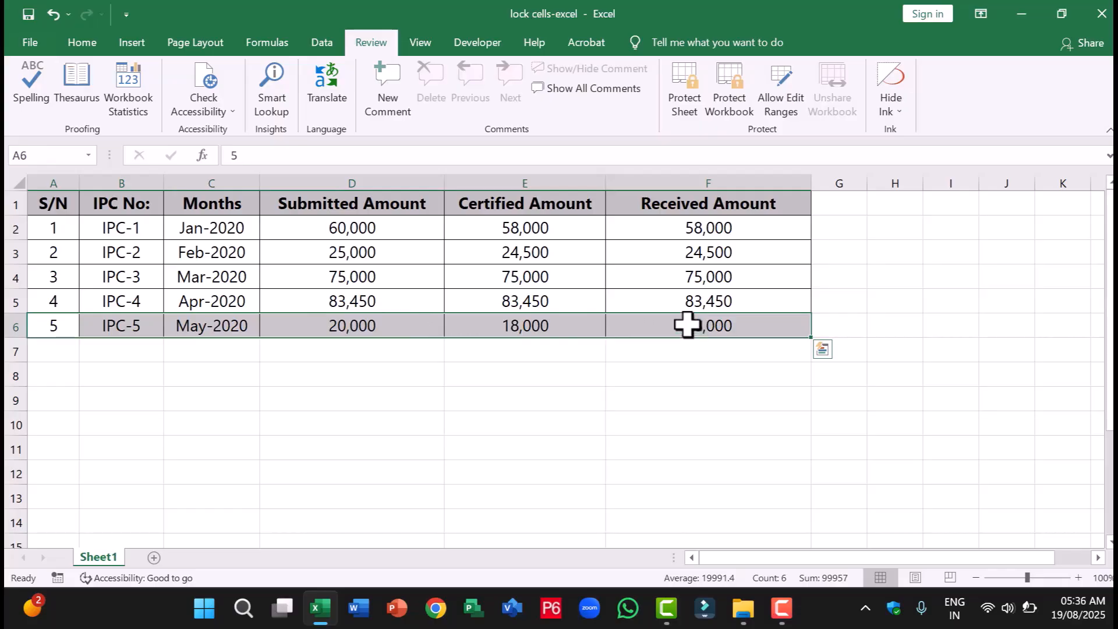
{"action": "right_click", "coordinate": [688, 327]}
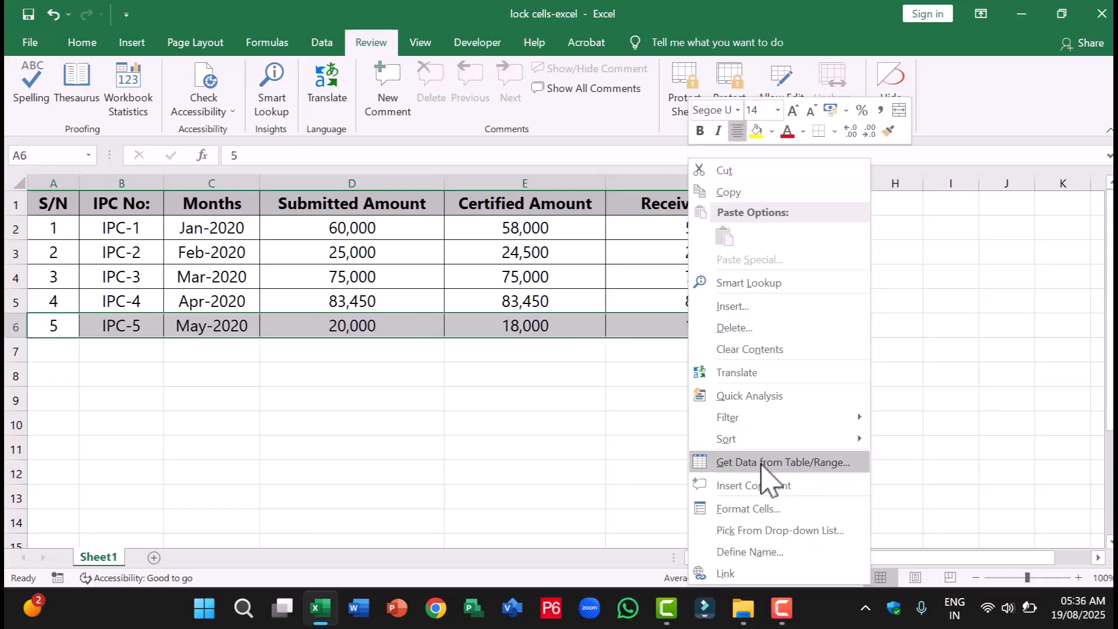
{"action": "left_click", "coordinate": [746, 510]}
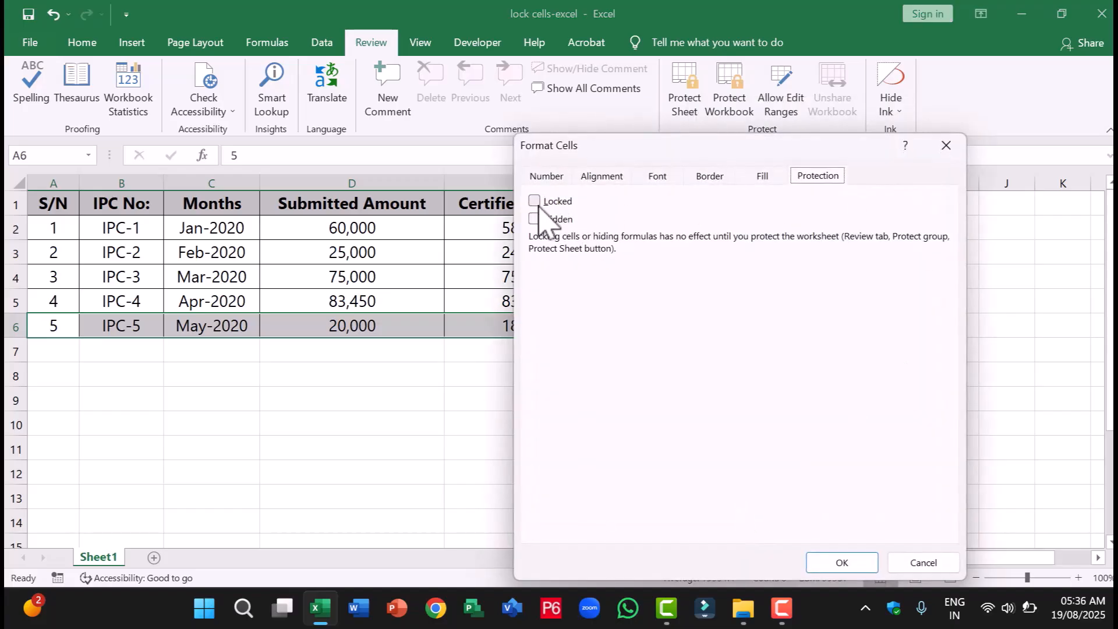
{"action": "left_click", "coordinate": [841, 563]}
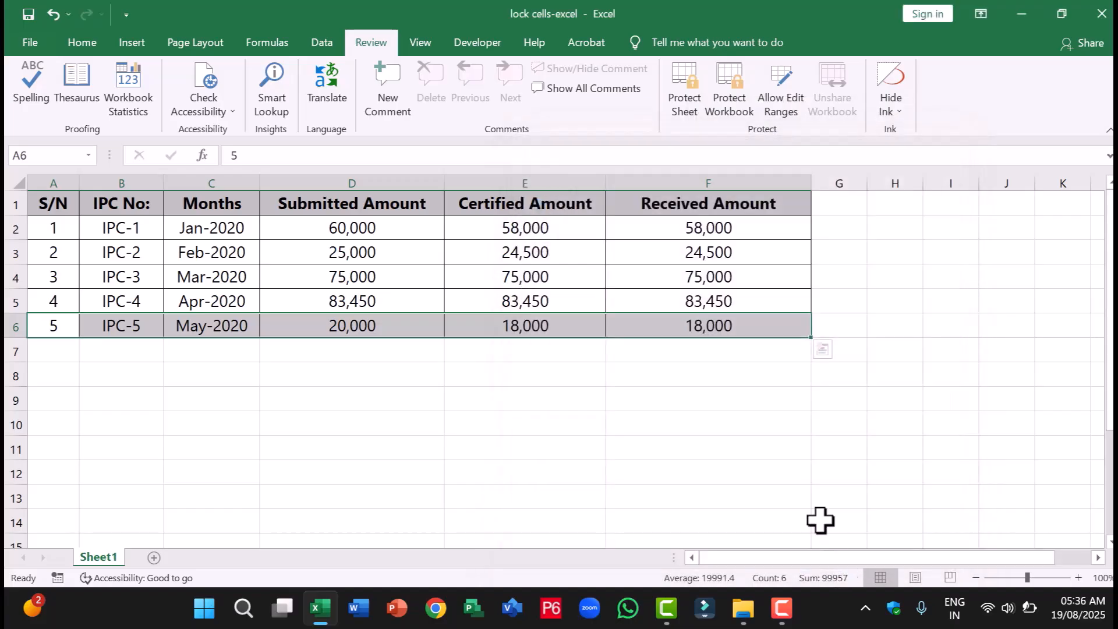
{"action": "left_click", "coordinate": [759, 470]}
- Recheck the Locked setting in the cell protection options with all cells of the sheet selected
{"action": "left_click", "coordinate": [17, 184]}
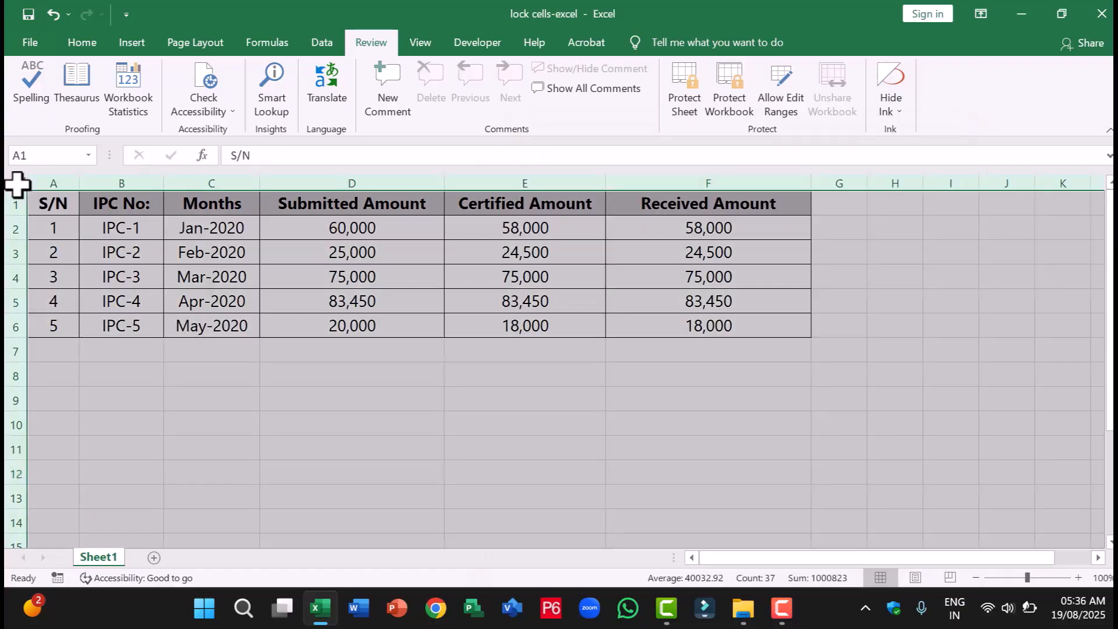
{"action": "right_click", "coordinate": [17, 184]}
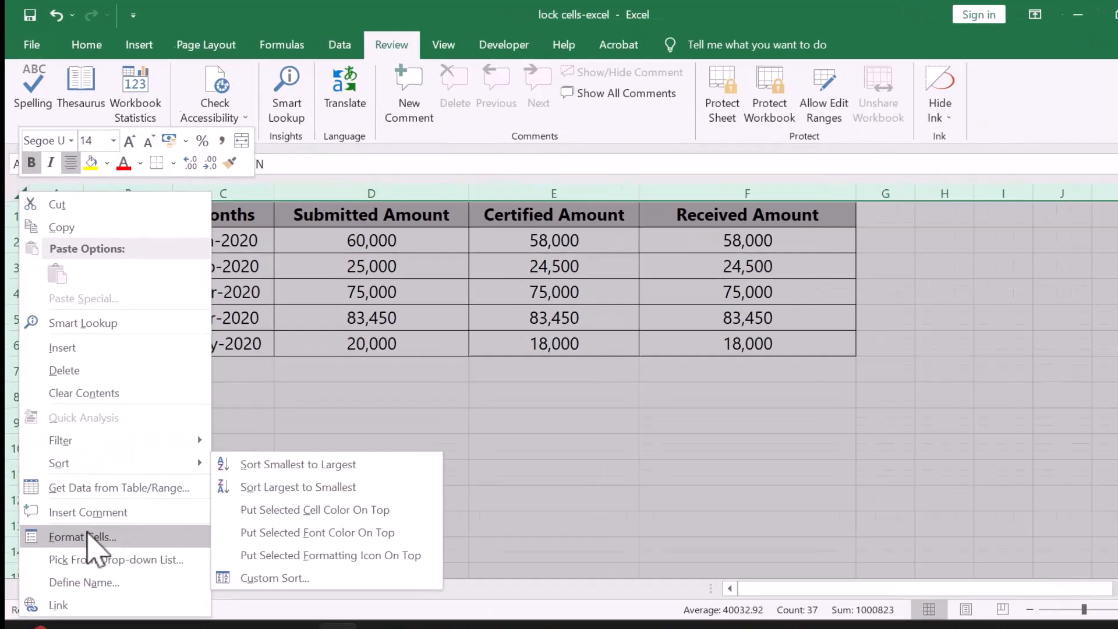
{"action": "left_click", "coordinate": [88, 507]}
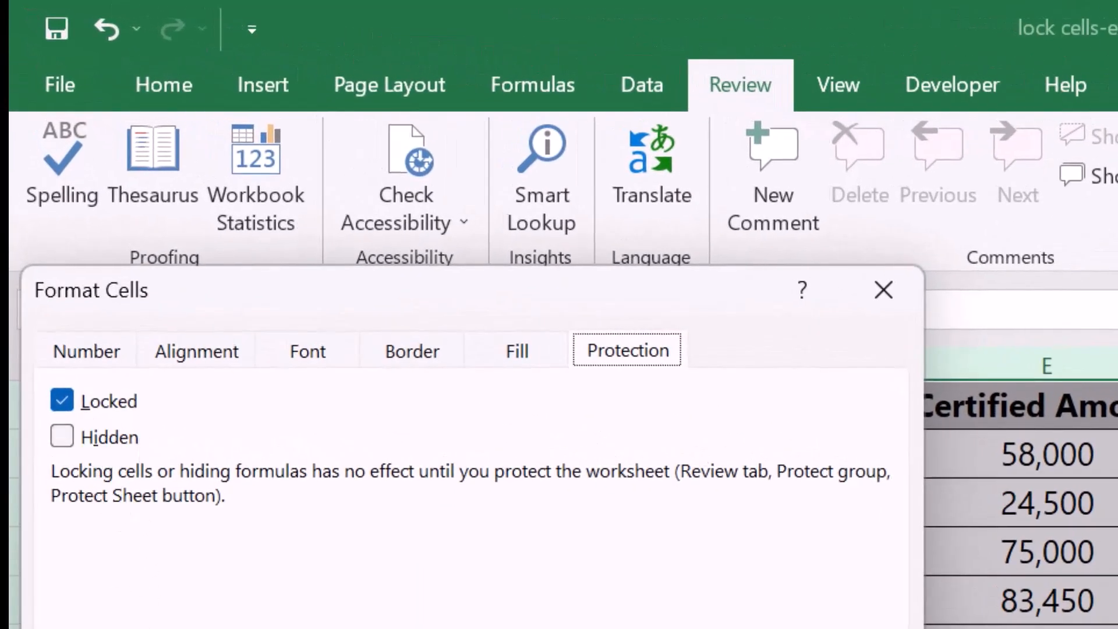